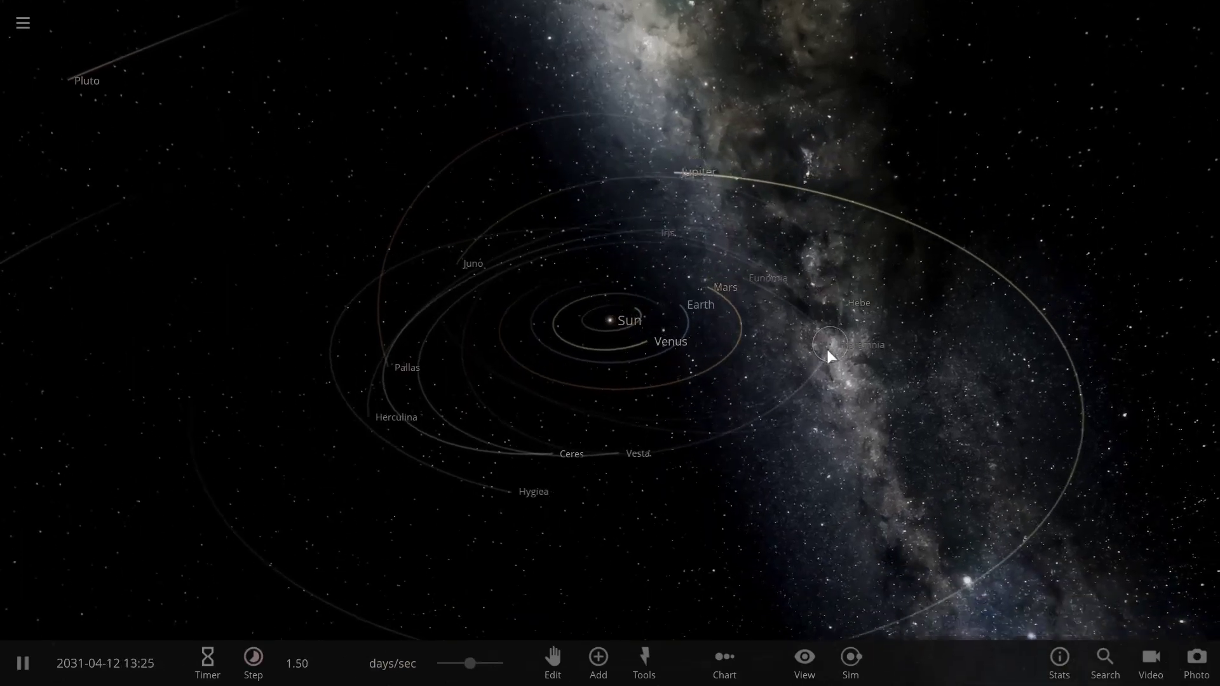
Focus the solar system view on Earth and bring the planet up close
left_click_drag(820, 359, 811, 304)
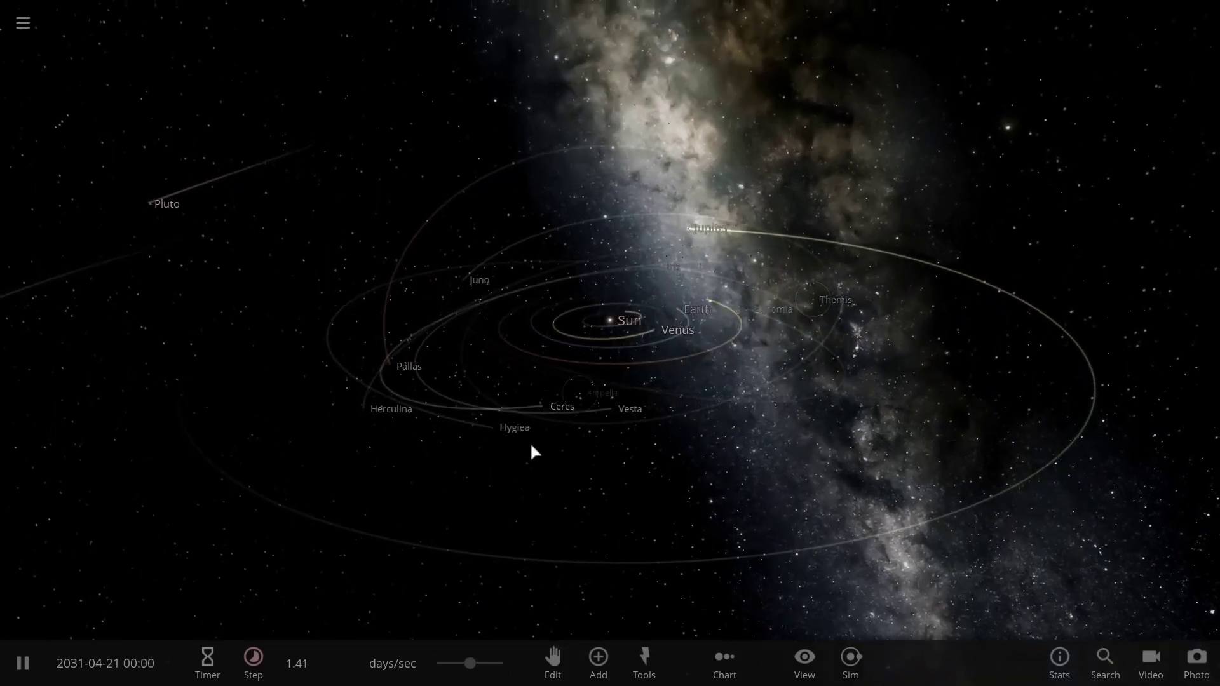
left_click(673, 309)
scroll(673, 315, "up", 3)
key("Escape")
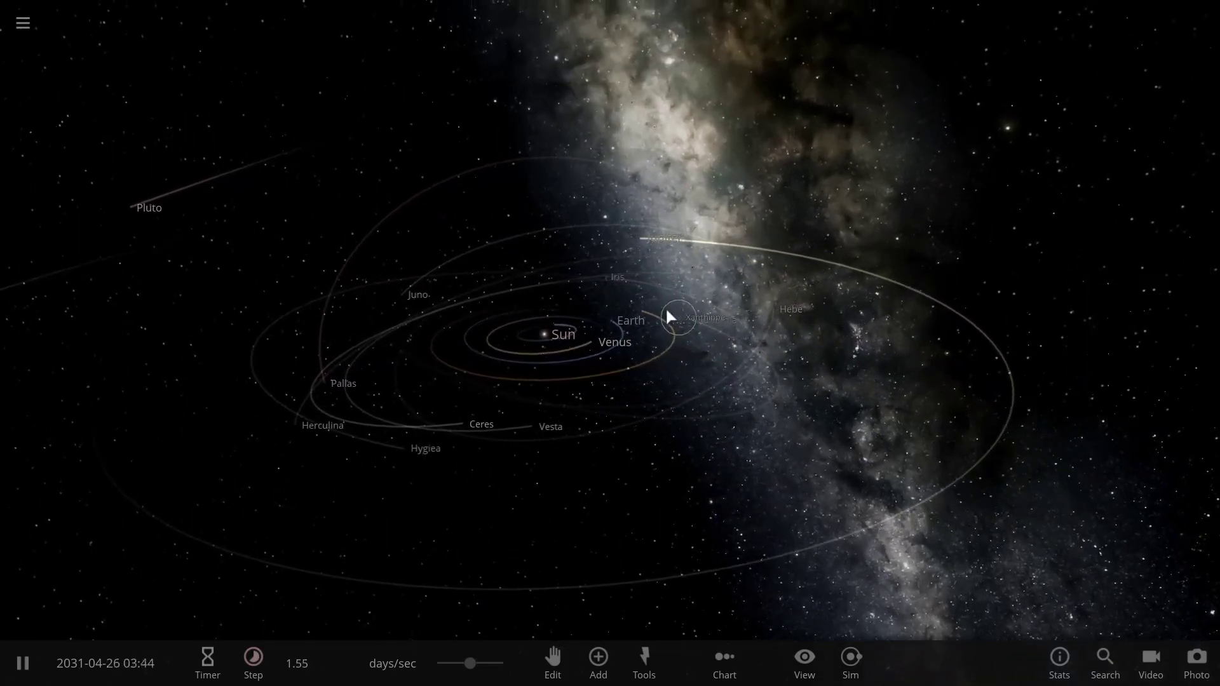
key("space")
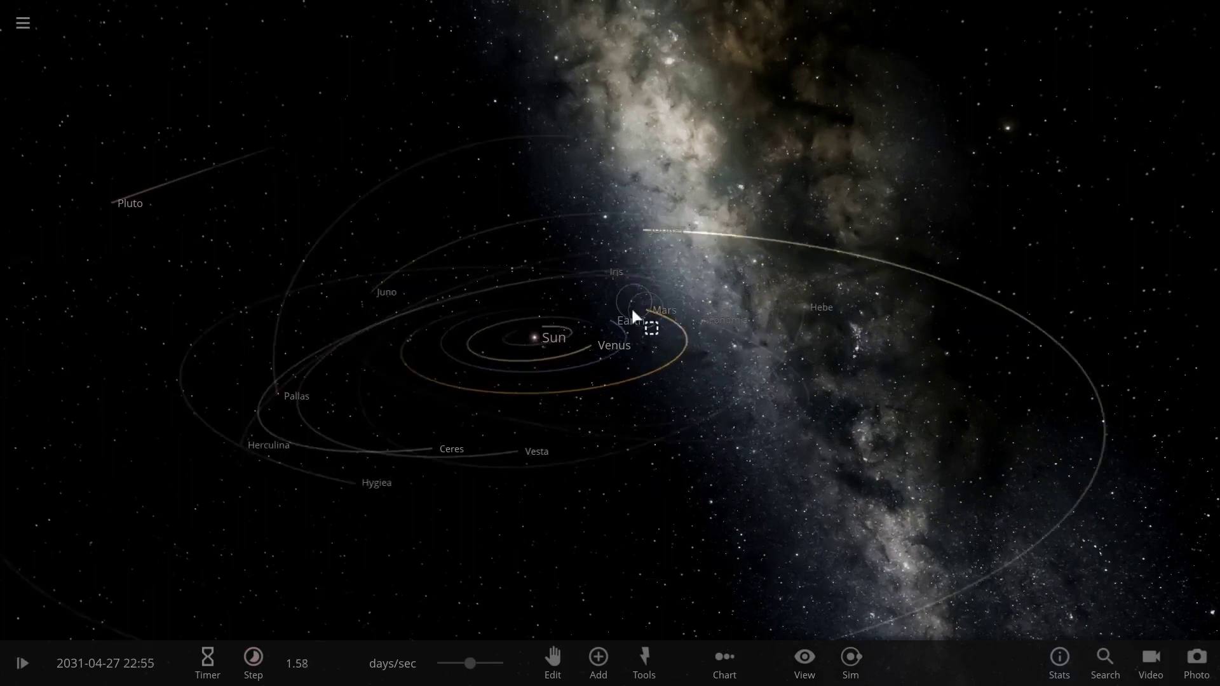
scroll(632, 314, "up", 5)
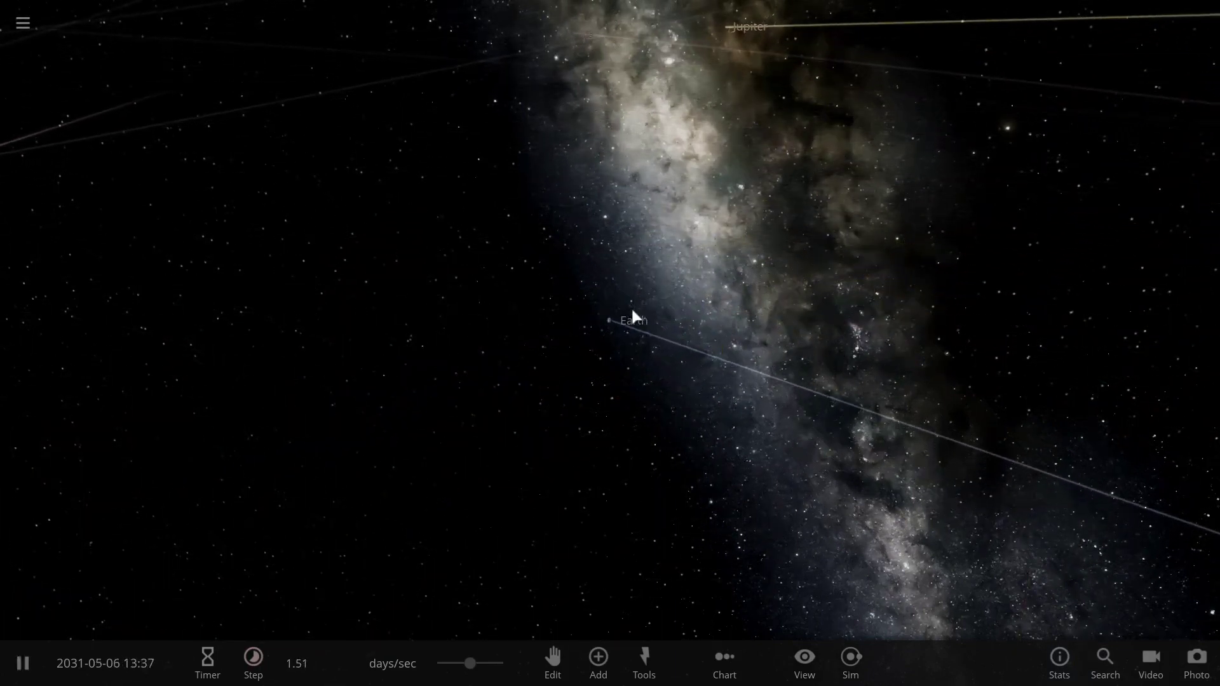
scroll(633, 314, "up", 5)
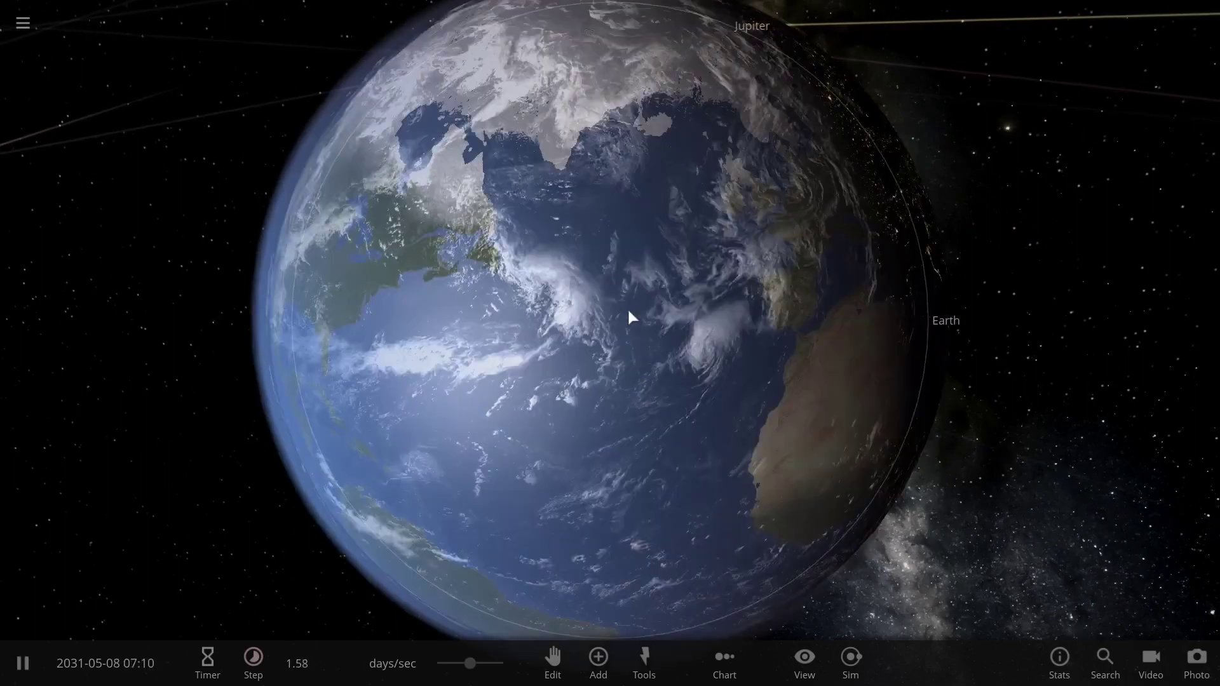
scroll(629, 313, "up", 3)
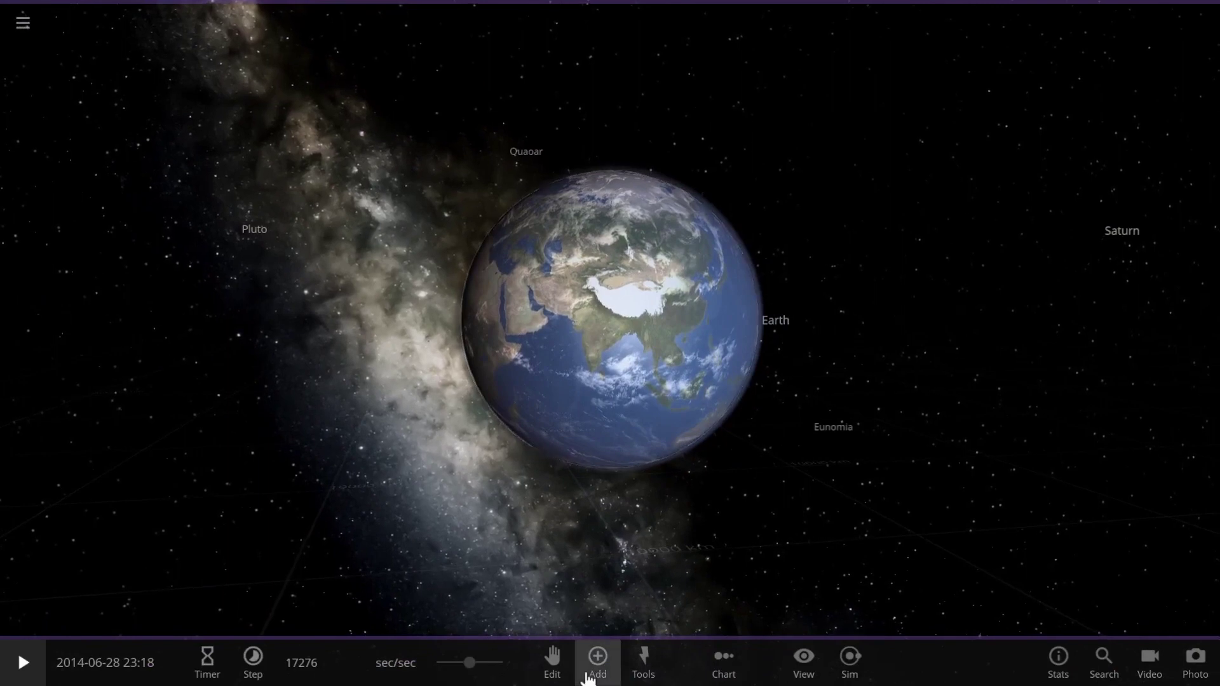
Place a Third Stage of Saturn V in orbit around Earth at a distance of about 35760 km and finish adding objects
left_click(598, 661)
left_click_drag(752, 273, 743, 326)
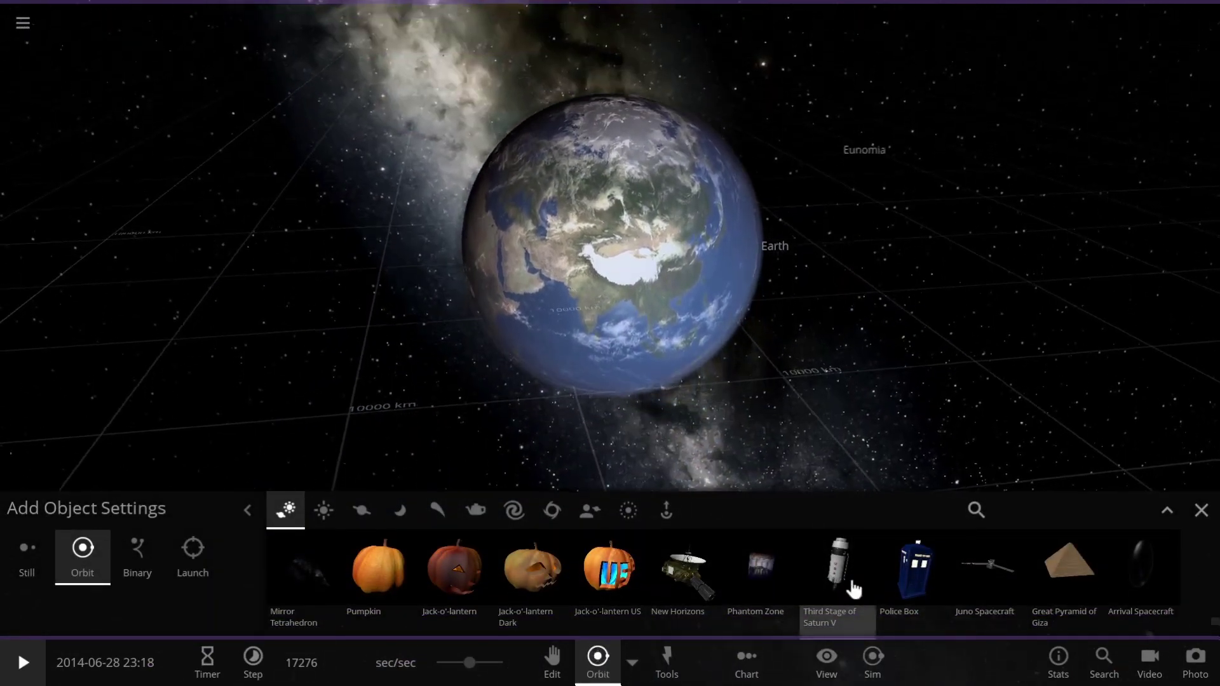
left_click(853, 589)
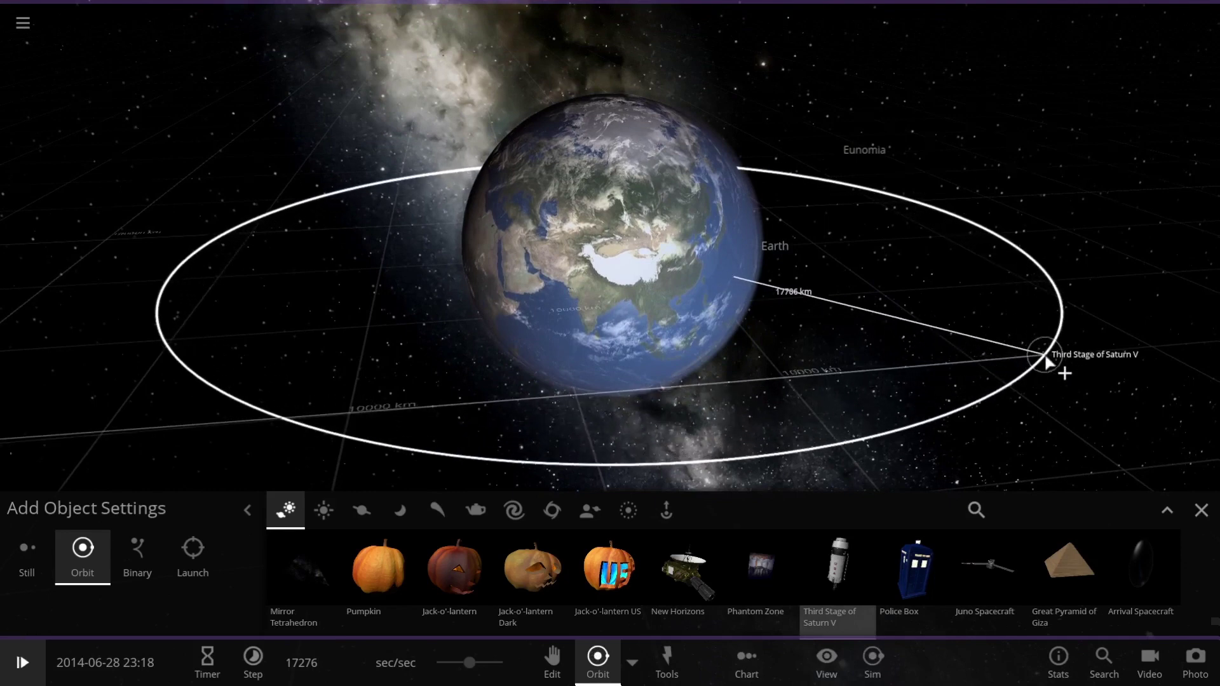
scroll(1043, 353, "down", 3)
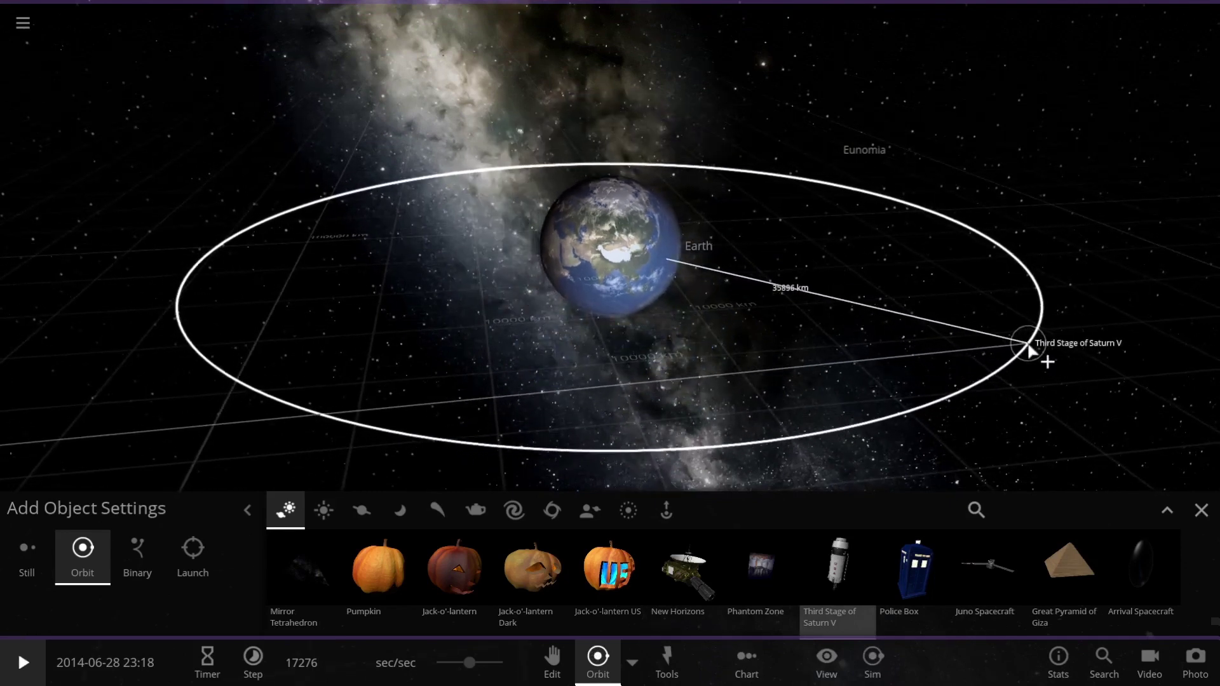
left_click(1026, 346)
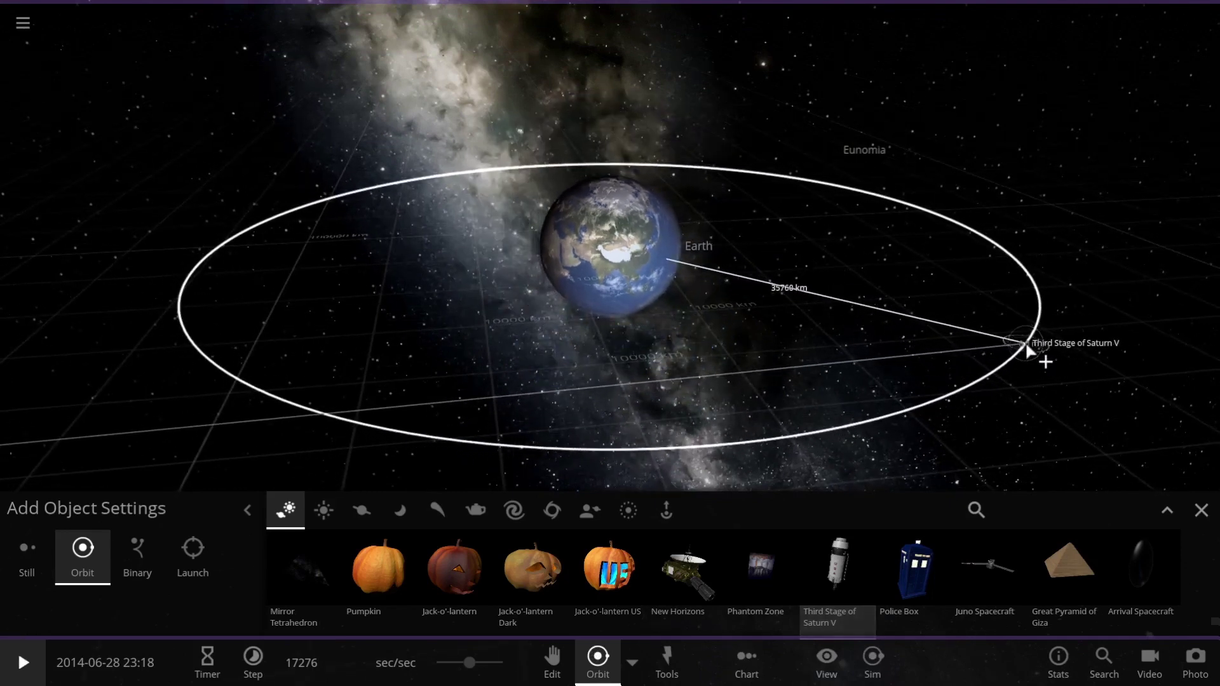
left_click(1202, 510)
Select the placed rocket stage and turn on the display of orbit paths to inspect its orbit around Earth
left_click(1032, 453)
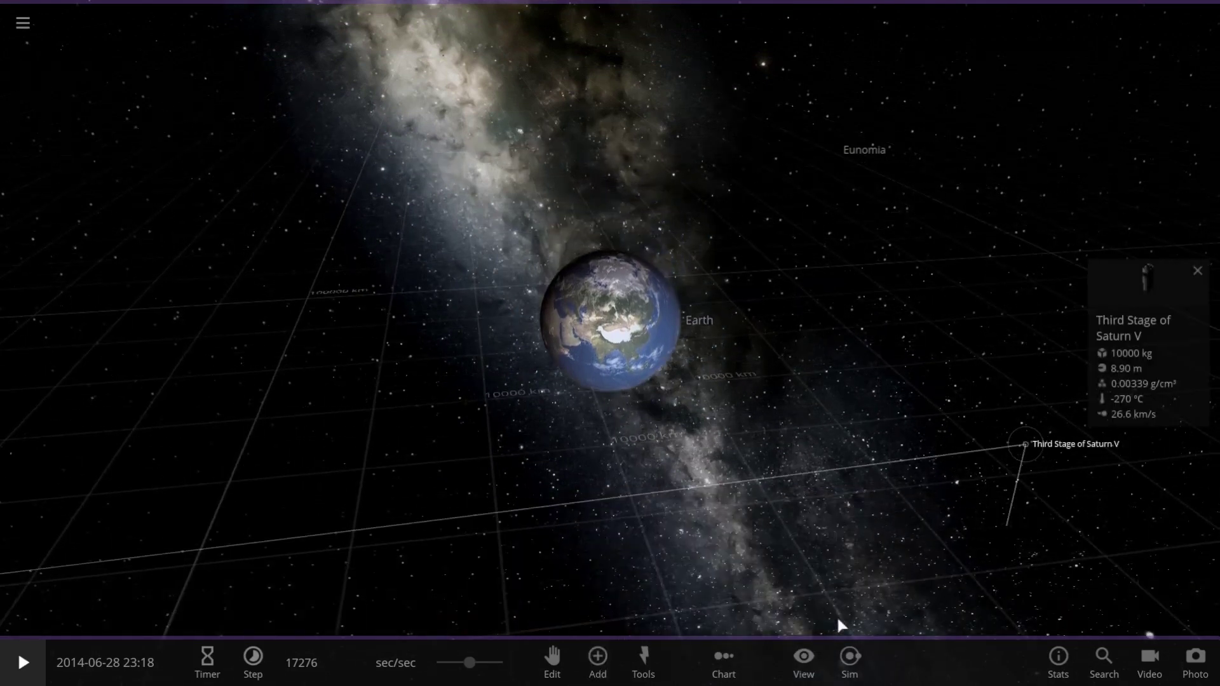
left_click(820, 662)
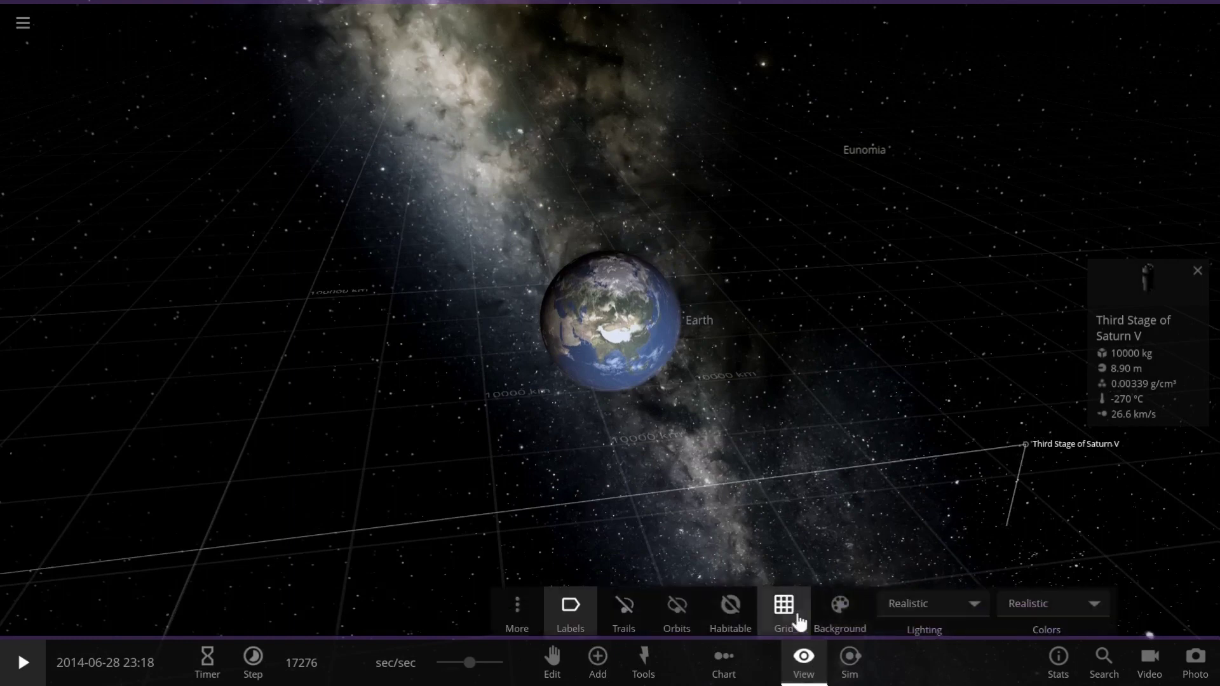
left_click(677, 610)
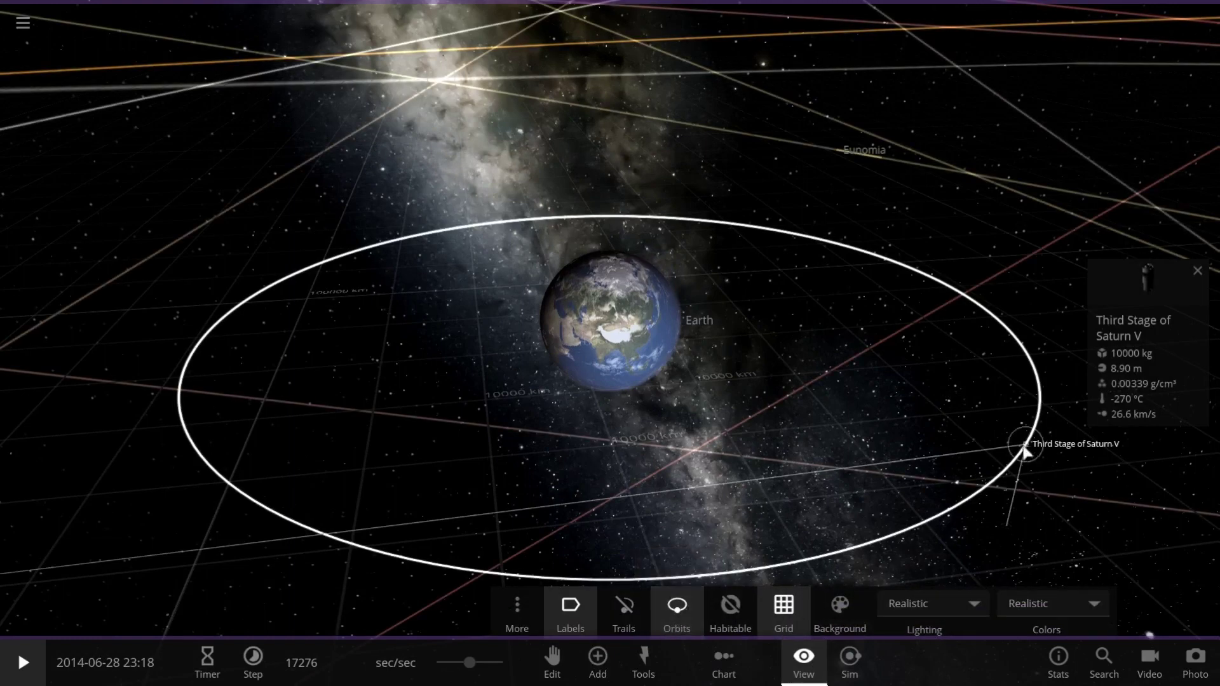
left_click_drag(1016, 451, 913, 399)
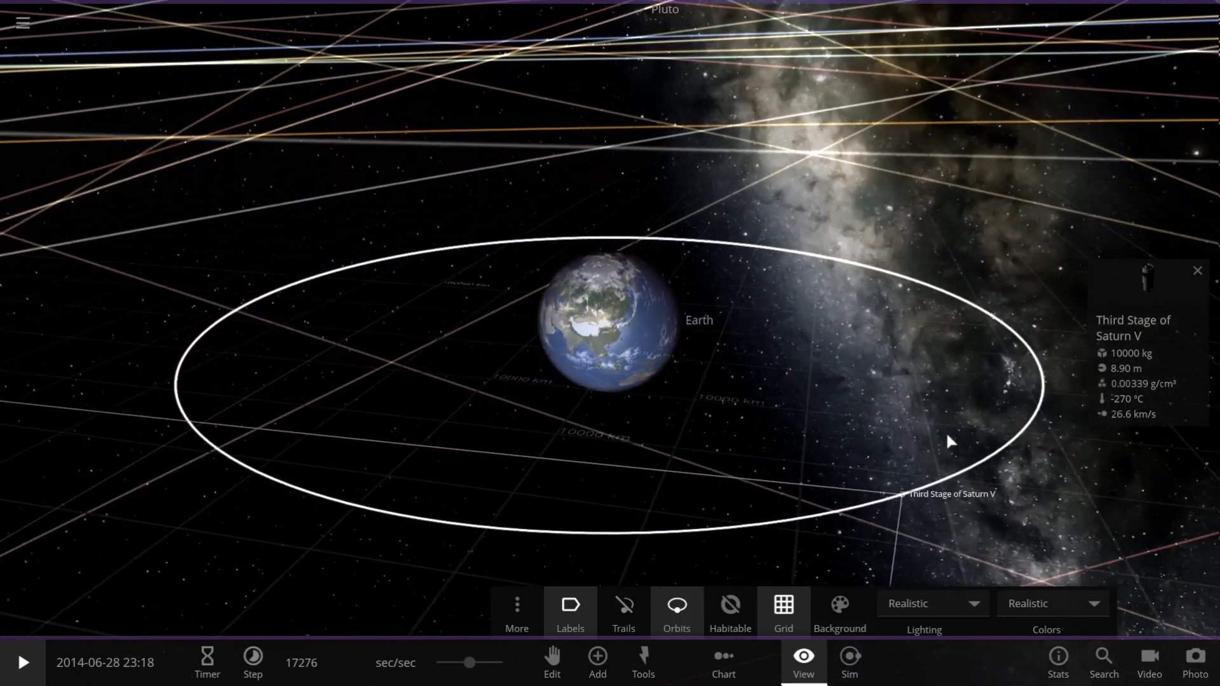
left_click_drag(947, 438, 903, 508)
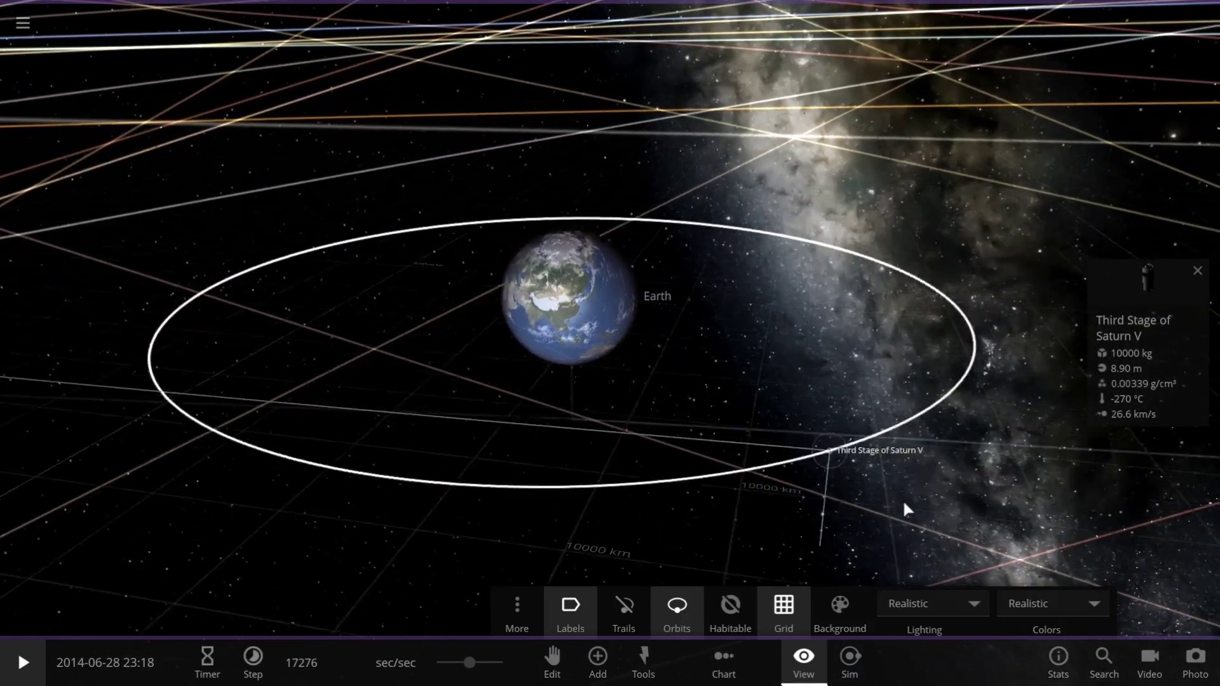
Open the Third Stage of Saturn V's motion properties and set its speed relative to Earth to 5 km/s
scroll(614, 254, "up", 5)
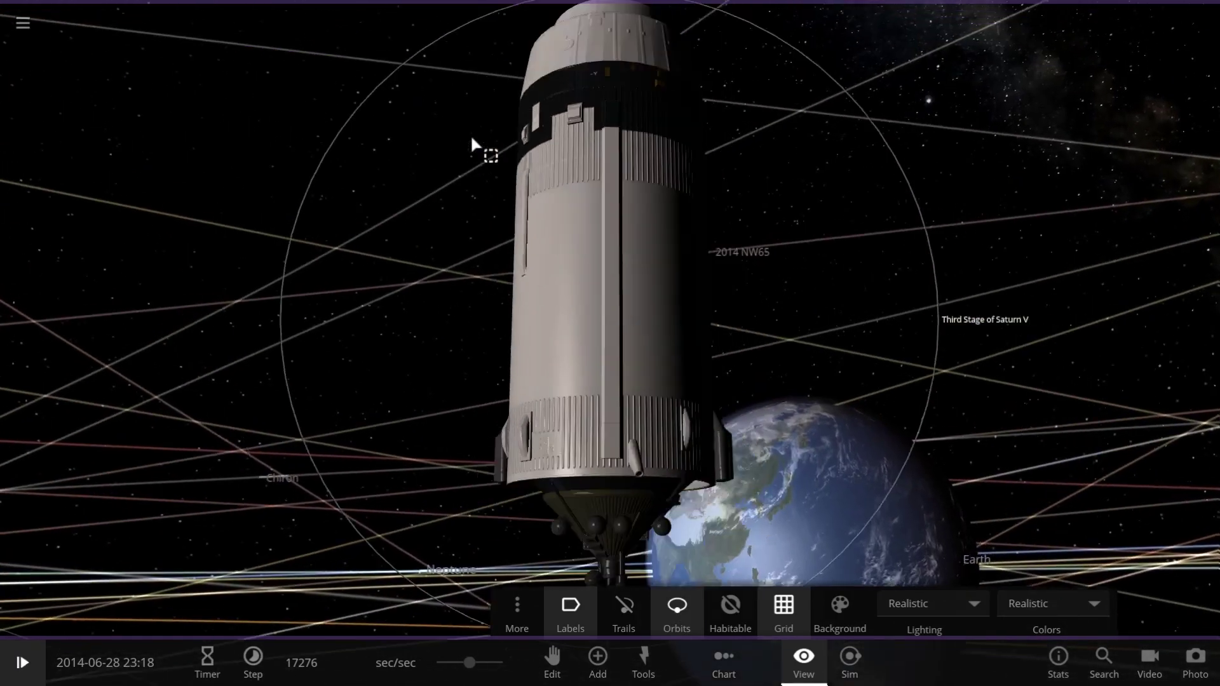
scroll(472, 137, "down", 5)
left_click_drag(471, 138, 622, 337)
scroll(622, 336, "down", 5)
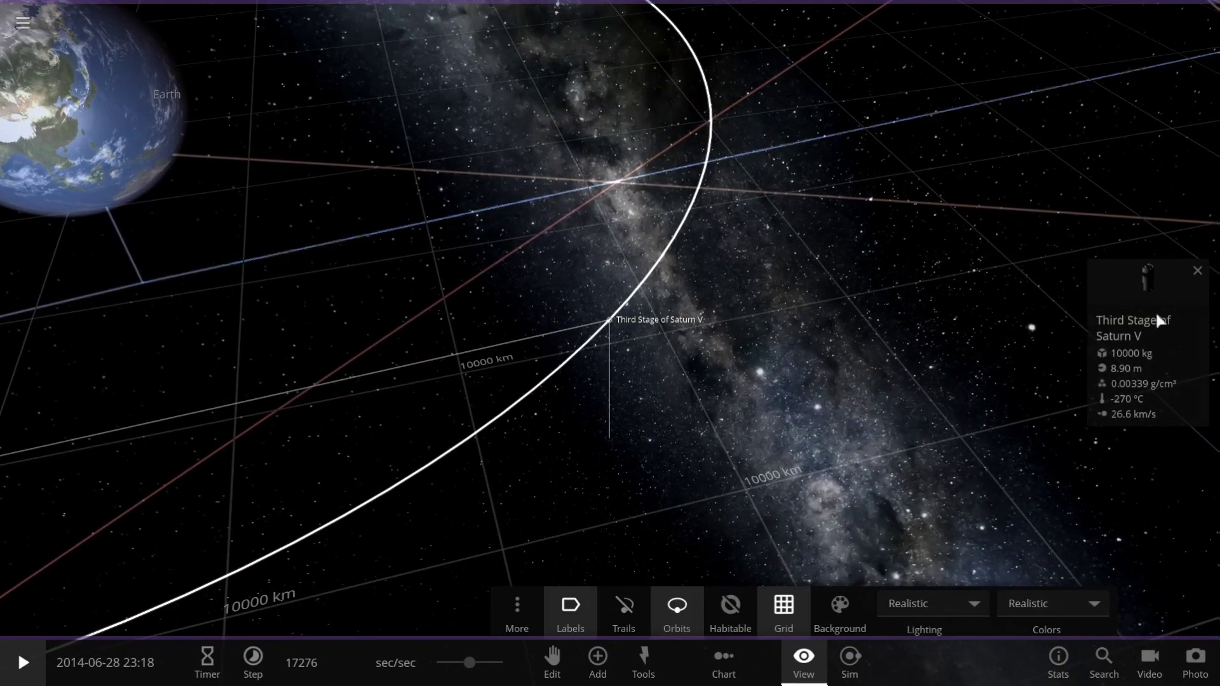
left_click(1153, 297)
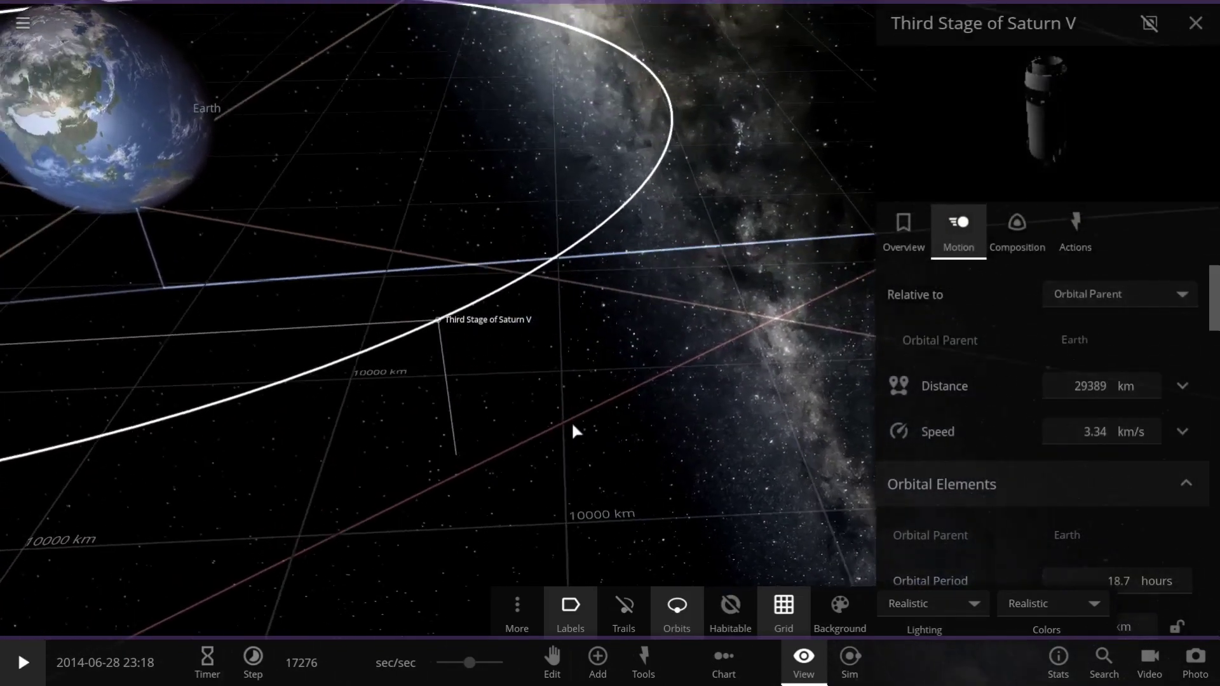
left_click(1097, 434)
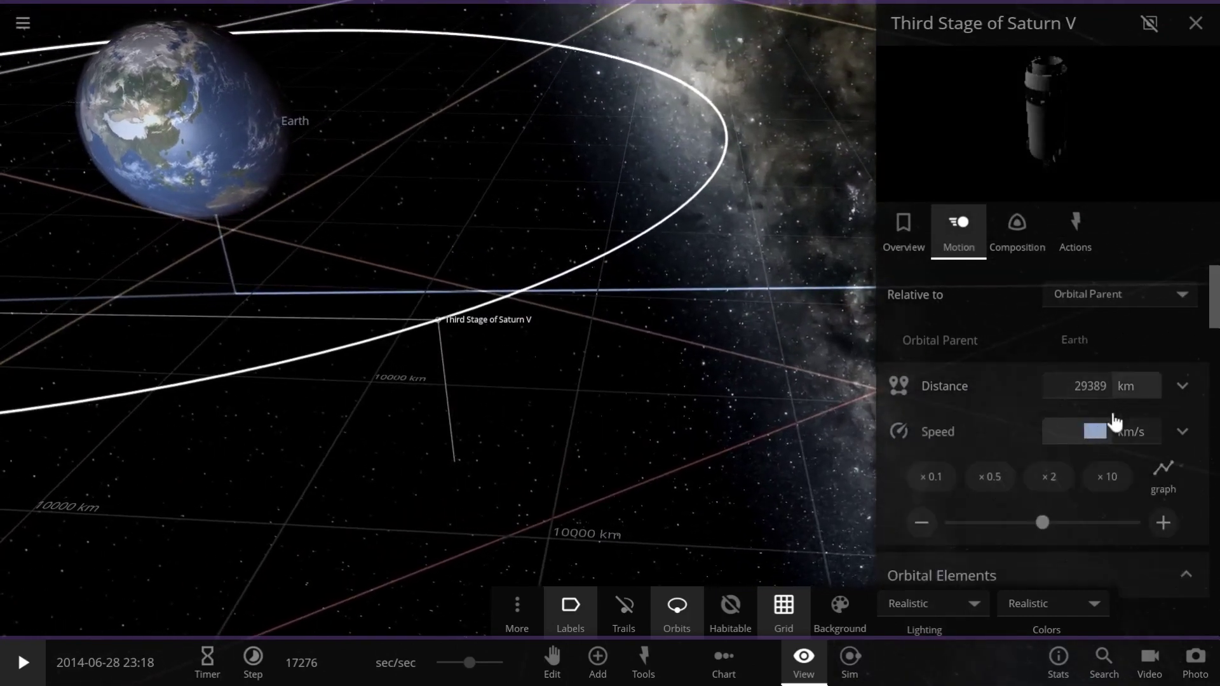
key("BackSpace")
type("5")
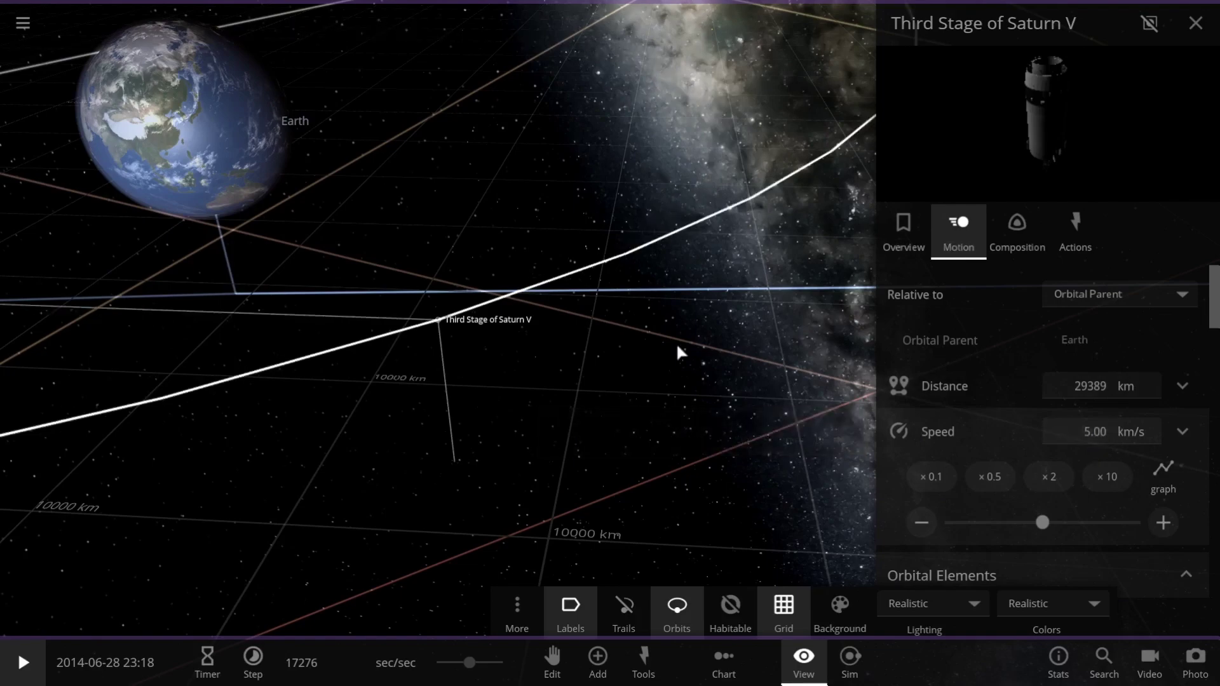
Examine the stage's orbit at 5 km/s and halve its speed twice to 1.25 km/s
left_click_drag(678, 347, 699, 301)
scroll(699, 301, "down", 2)
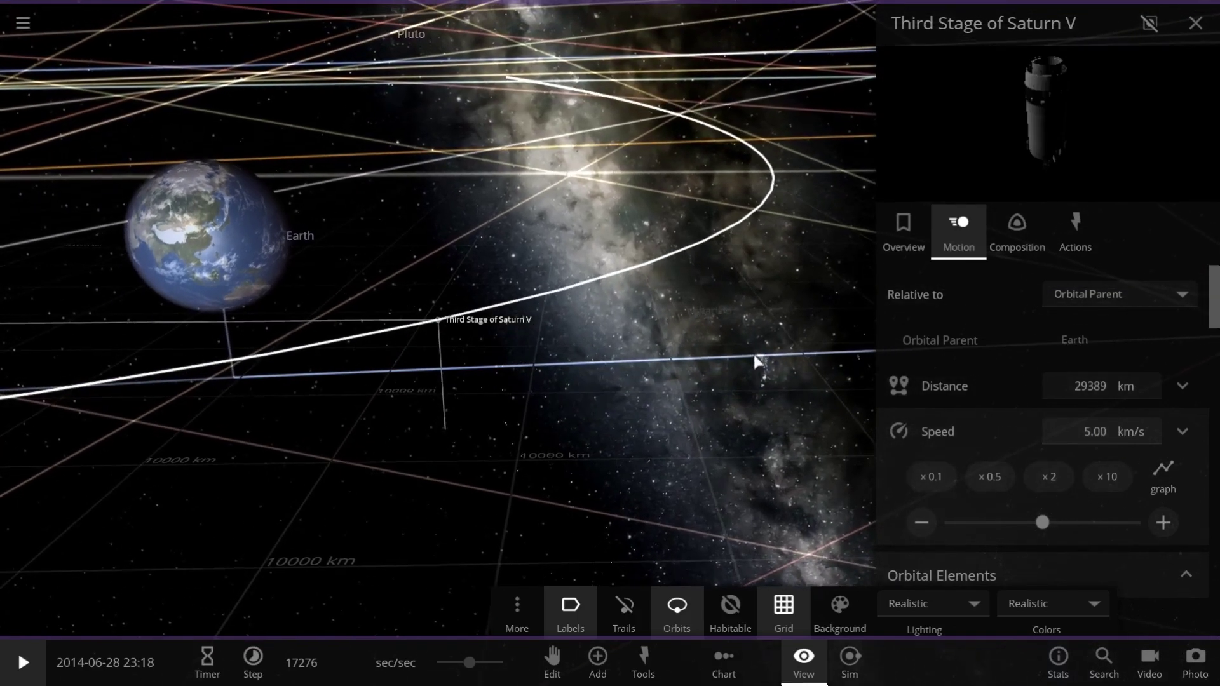
left_click_drag(760, 362, 631, 385)
scroll(630, 385, "down", 3)
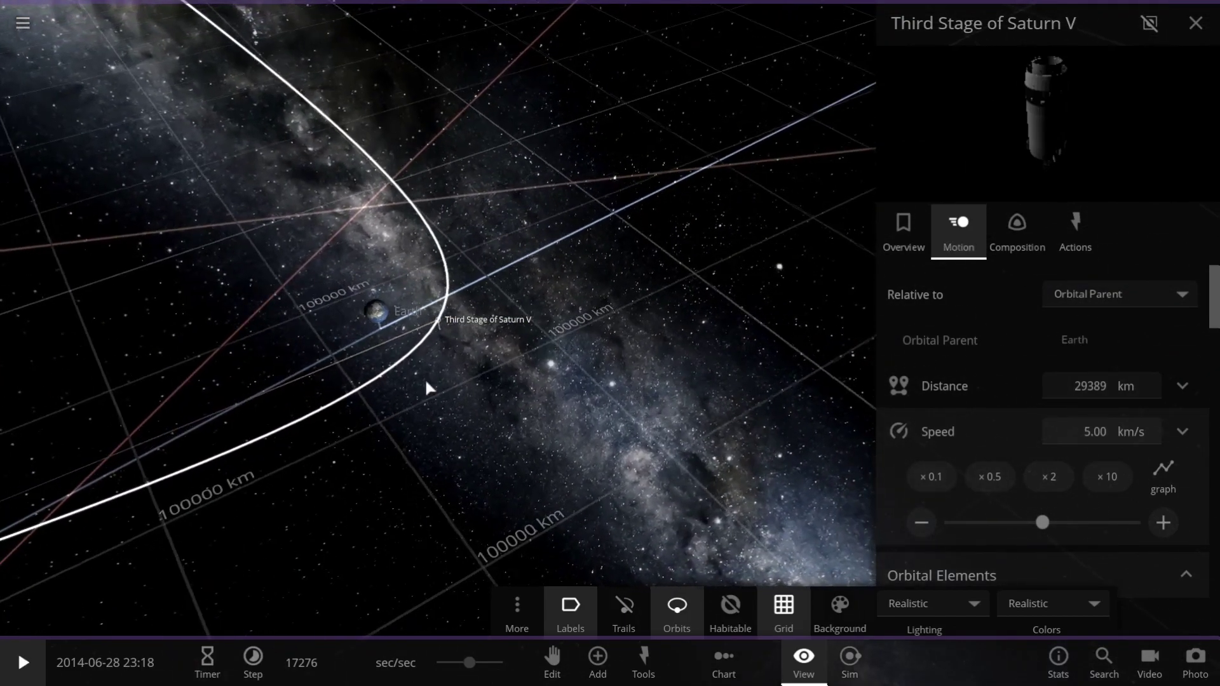
left_click_drag(426, 382, 491, 385)
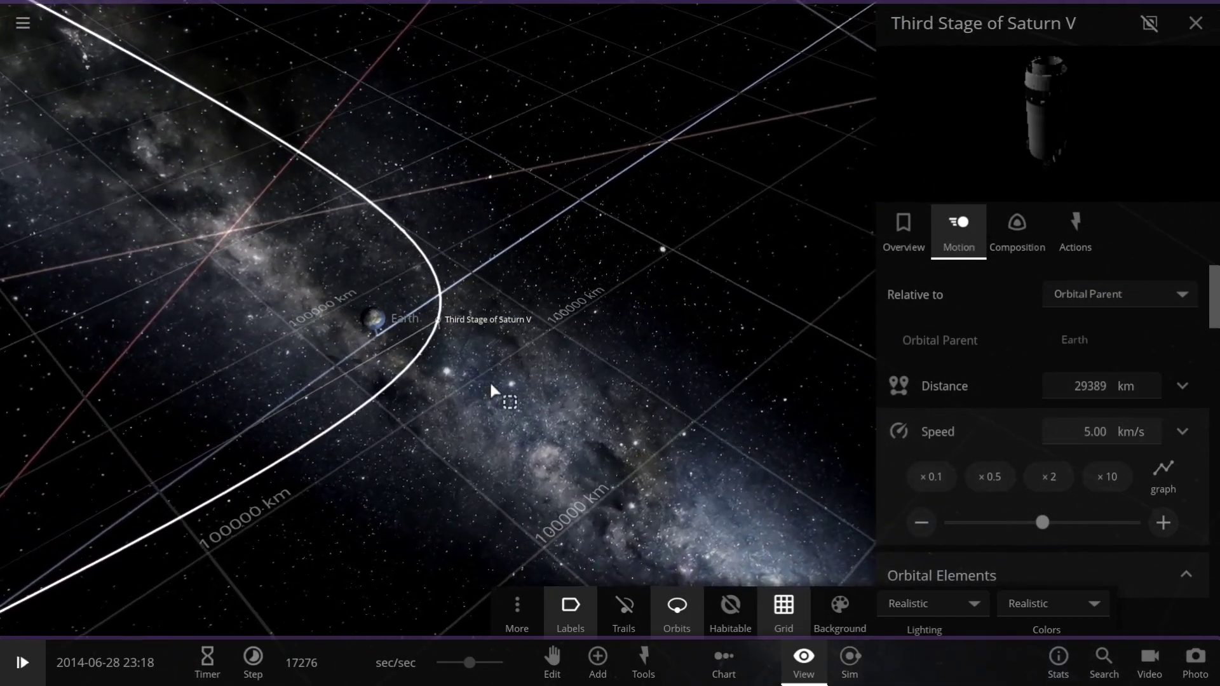
mouse_move(491, 386)
left_mouse_down()
mouse_move(549, 384)
mouse_move(600, 360)
mouse_move(570, 401)
mouse_move(490, 390)
left_mouse_up()
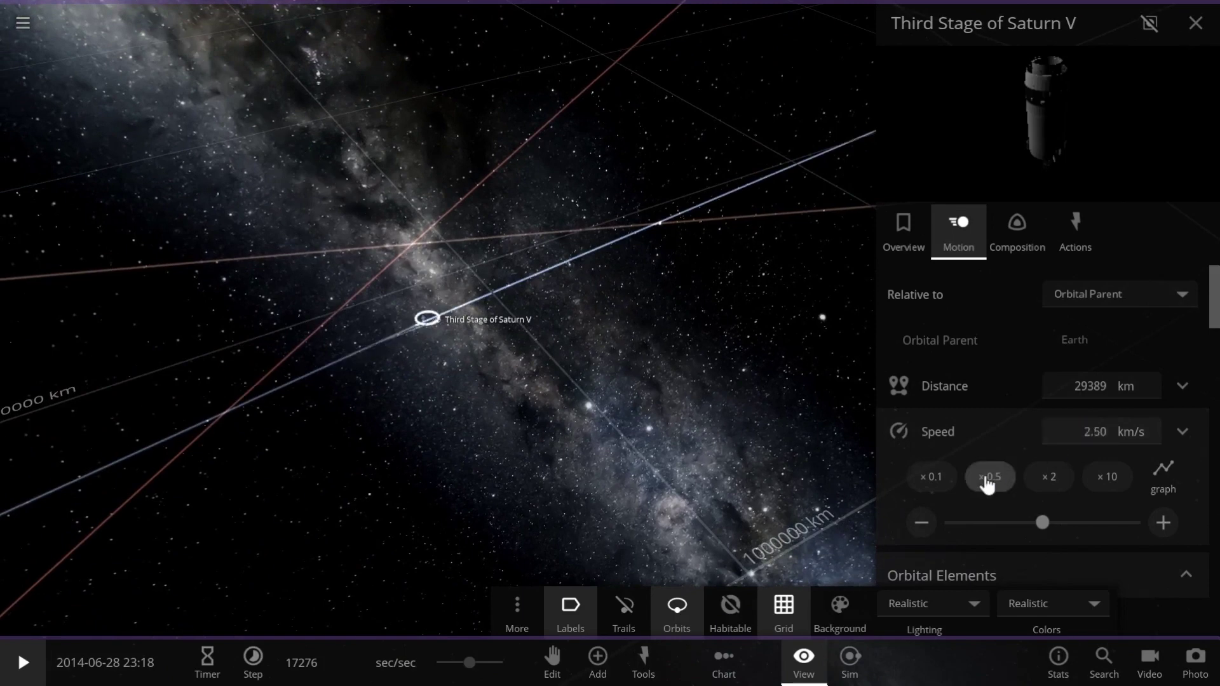
scroll(437, 331, "up", 5)
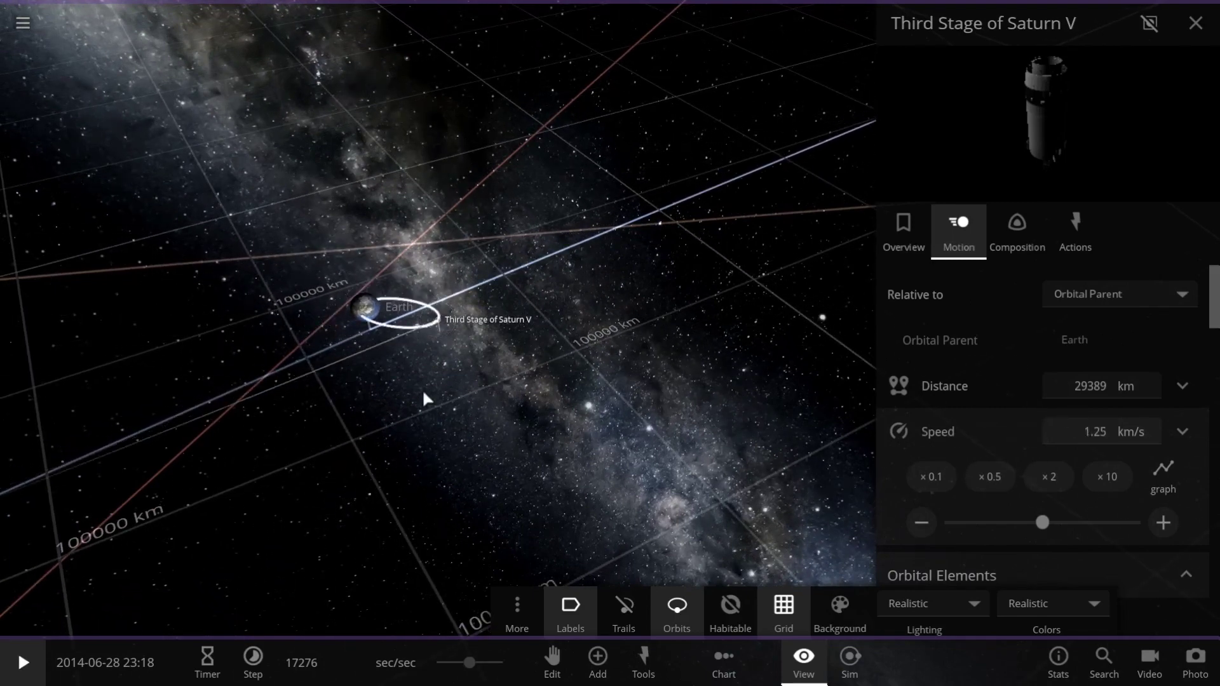
scroll(424, 324, "up", 5)
right_click_drag(429, 325, 516, 299)
left_click_drag(516, 297, 368, 310)
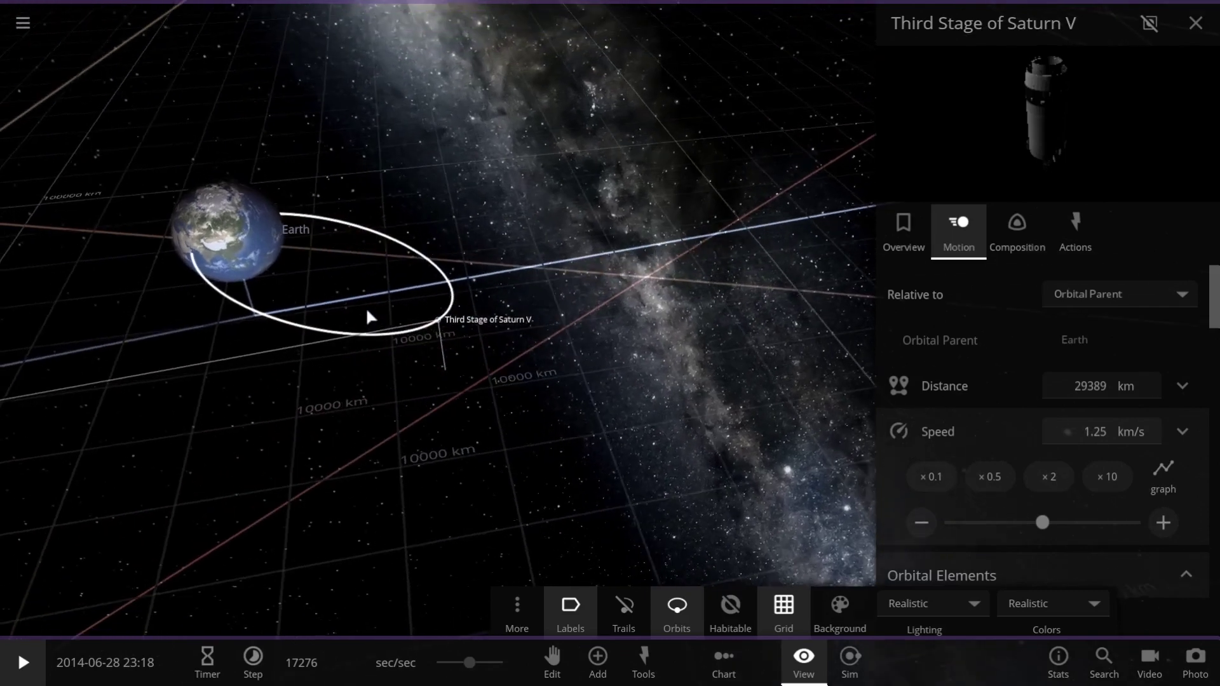
Halve the stage's speed to 625 m/s and double it repeatedly up to 5 km/s
left_click(993, 486)
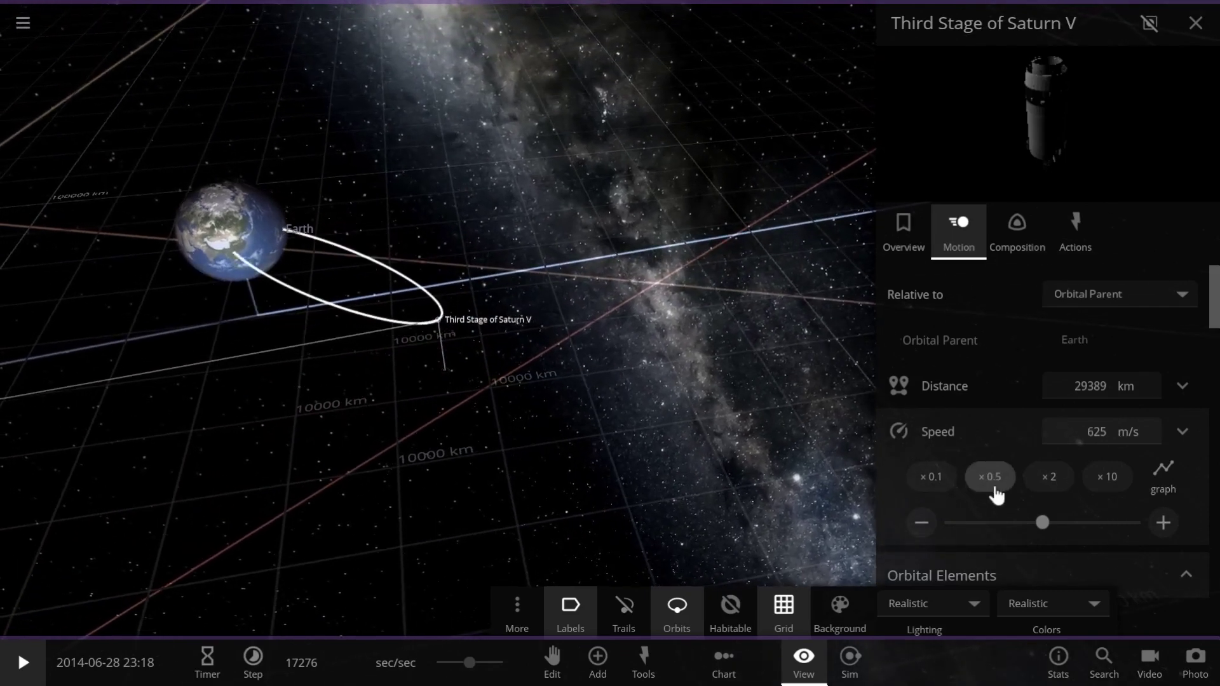
left_click(1044, 482)
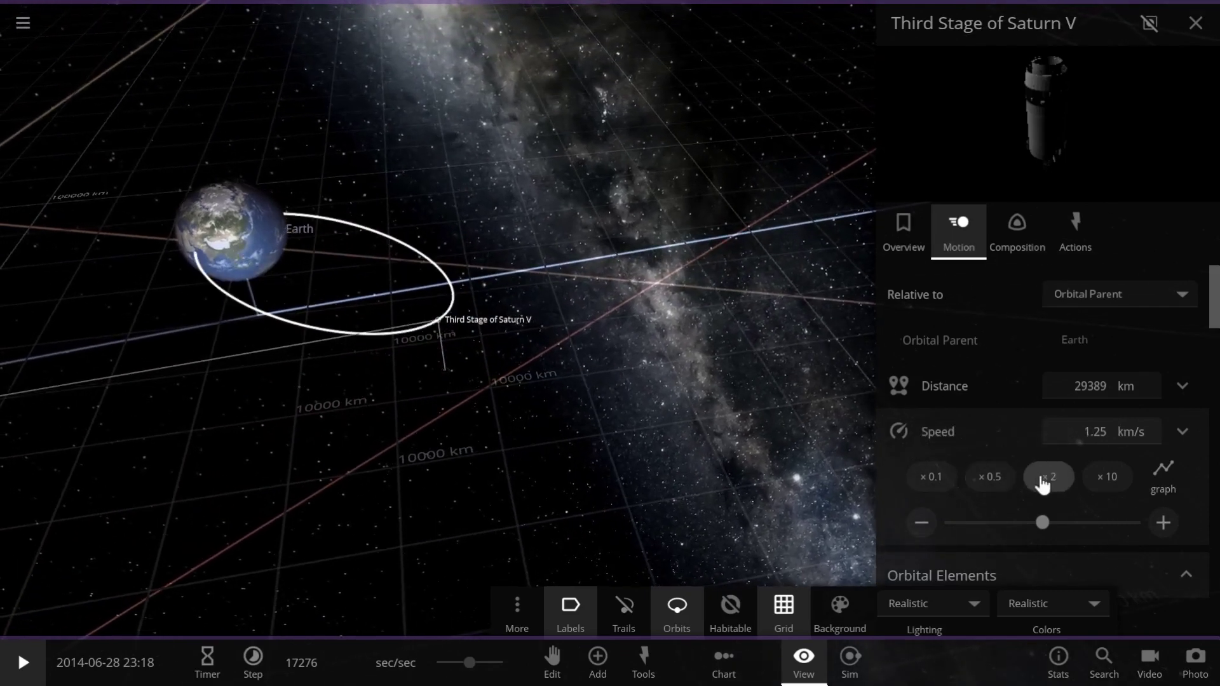
left_click(1045, 482)
left_click(1045, 482)
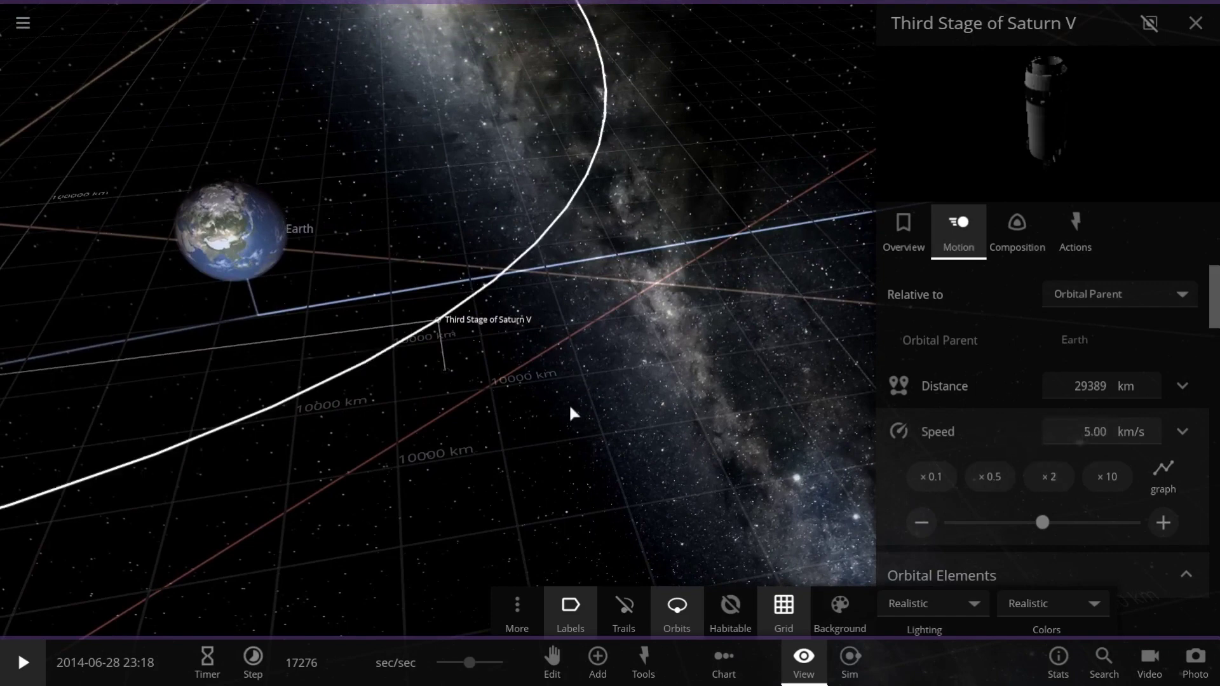
Multiply the stage's speed by 2 and by 10 repeatedly until it is 200000 km/s
scroll(572, 413, "down", 5)
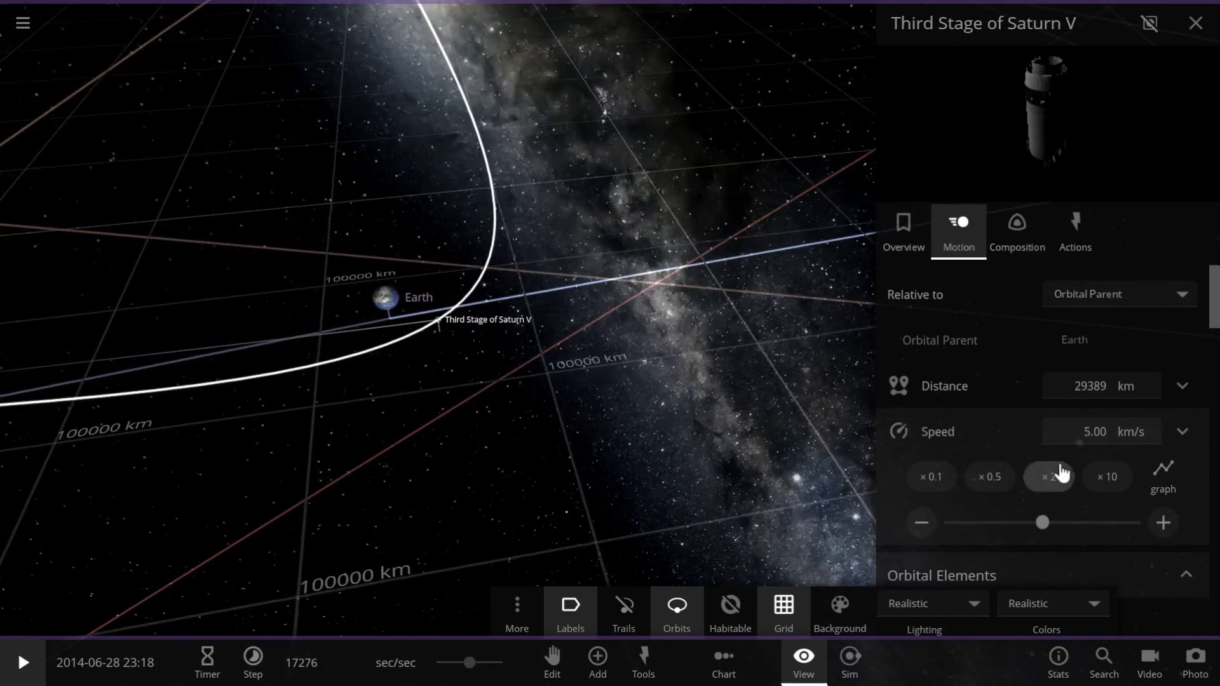
left_click(1061, 475)
left_click(1061, 475)
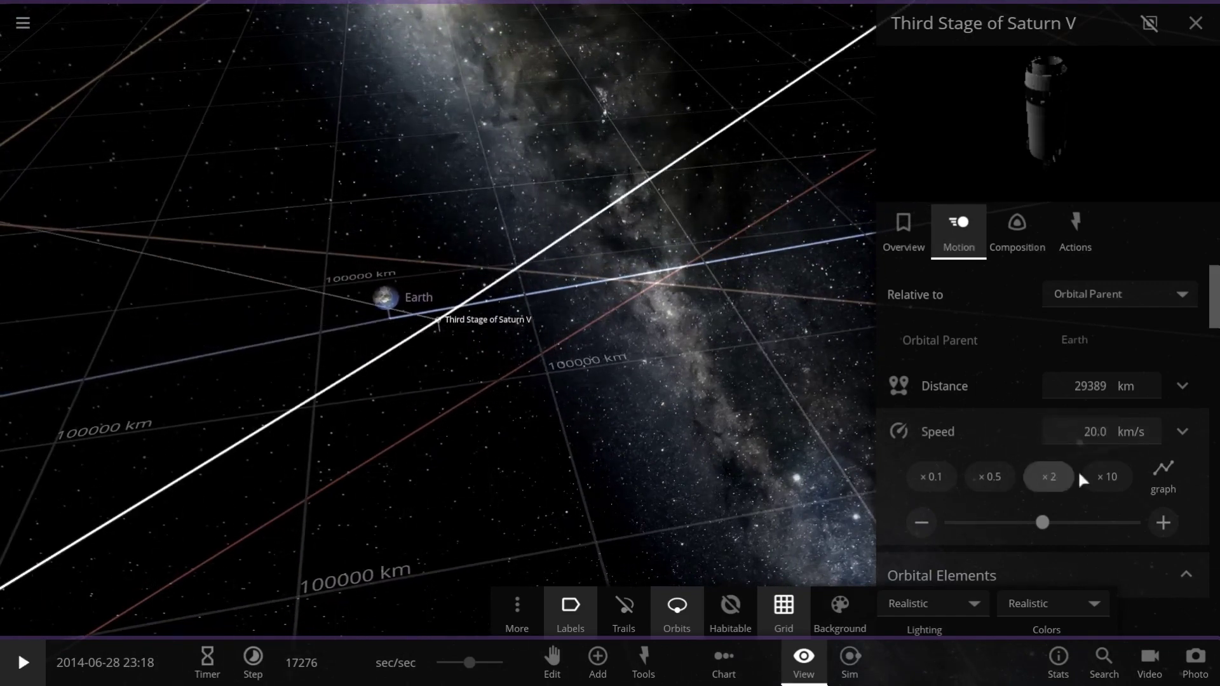
left_click(1104, 486)
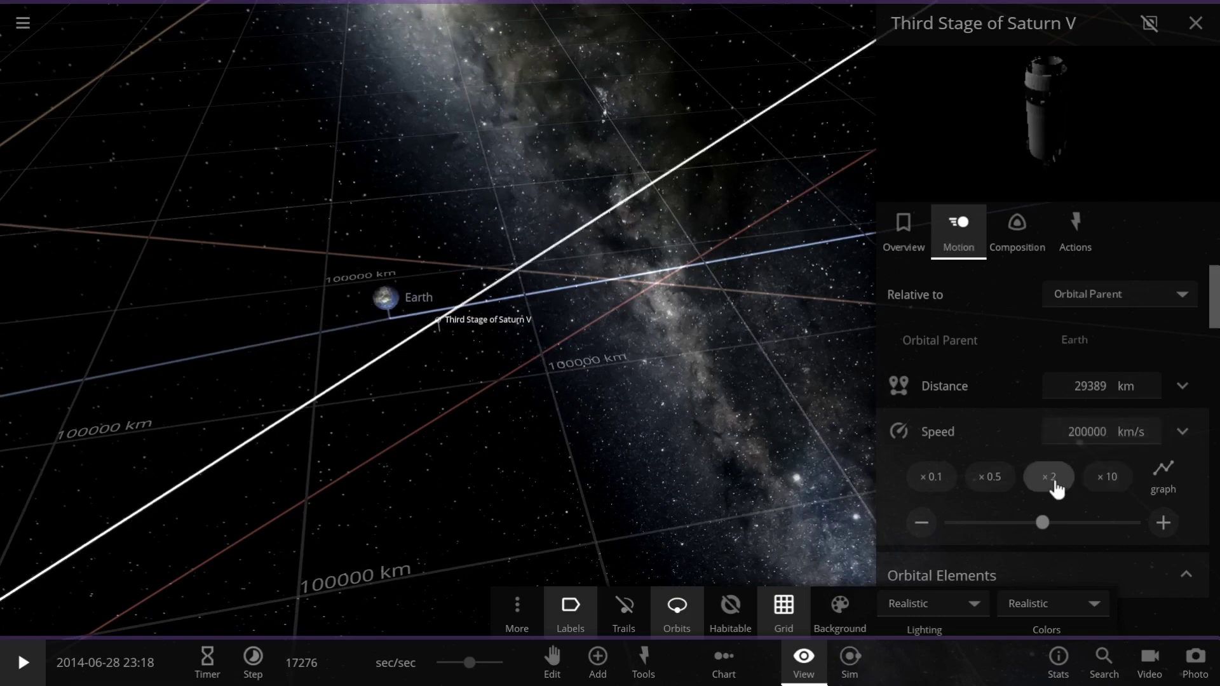
Halve the stage's speed repeatedly and bring it to 3.33 km/s
triple_click(1011, 481)
triple_click(1013, 481)
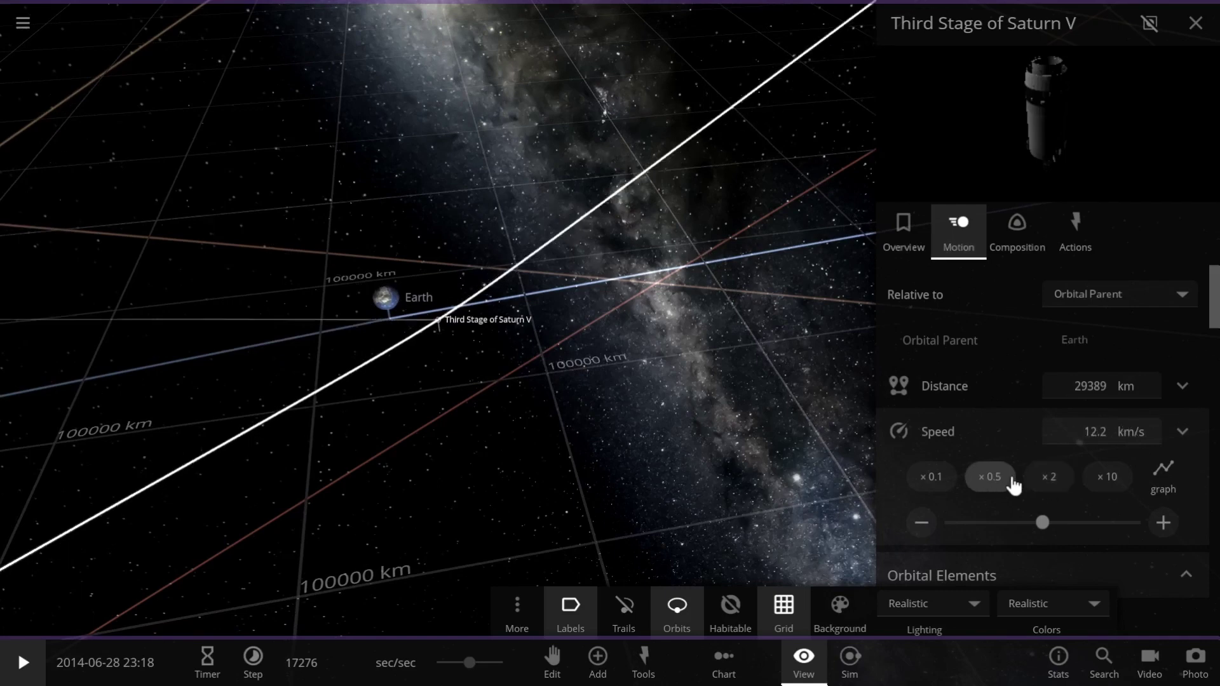
left_click(1013, 481)
double_click(1013, 481)
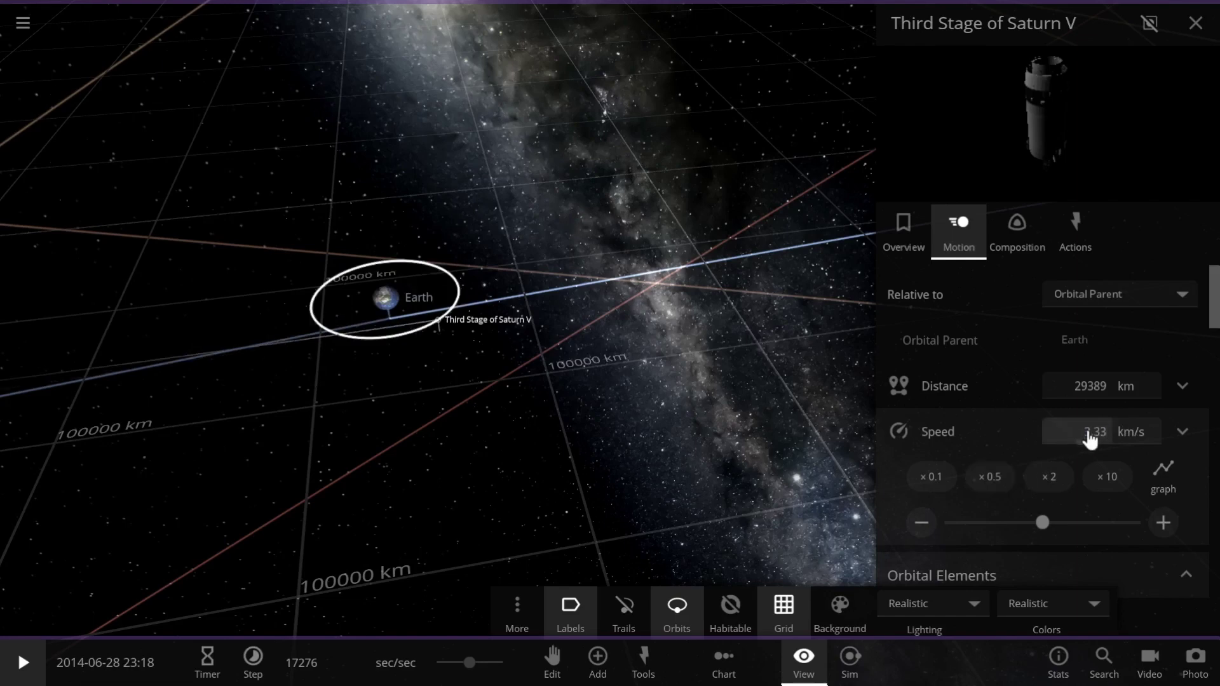
Run the simulation and watch the rocket stage travel along its orbit around Earth
scroll(346, 329, "up", 5)
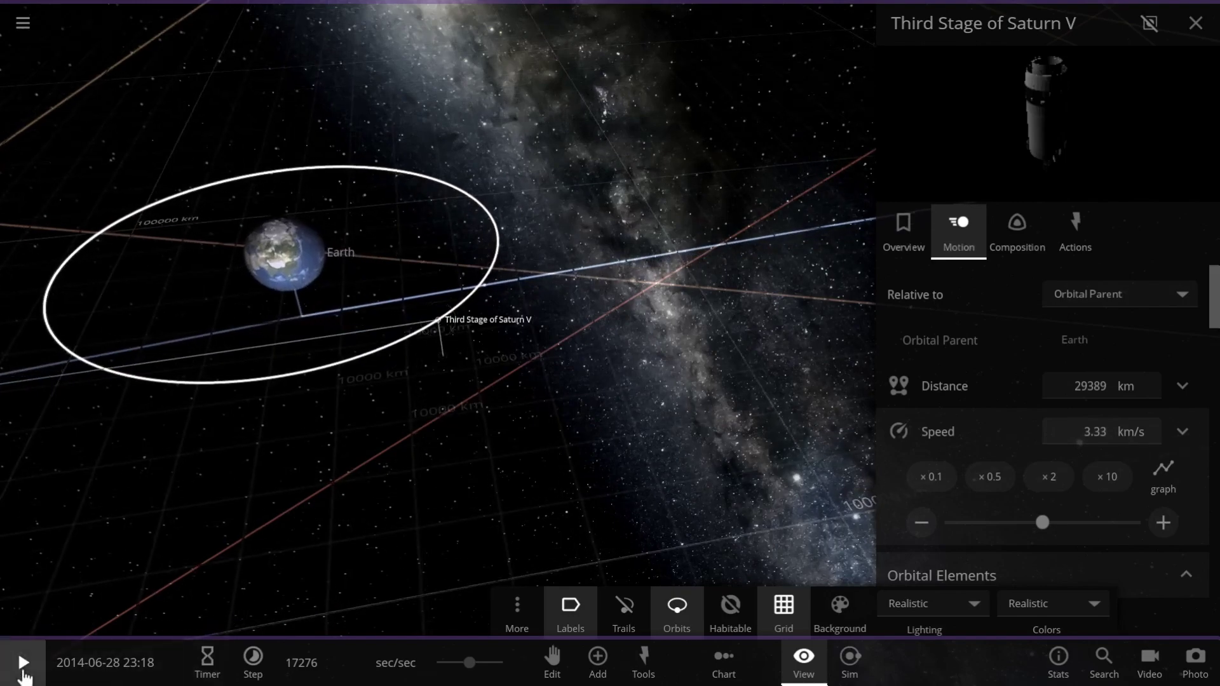
left_click(23, 664)
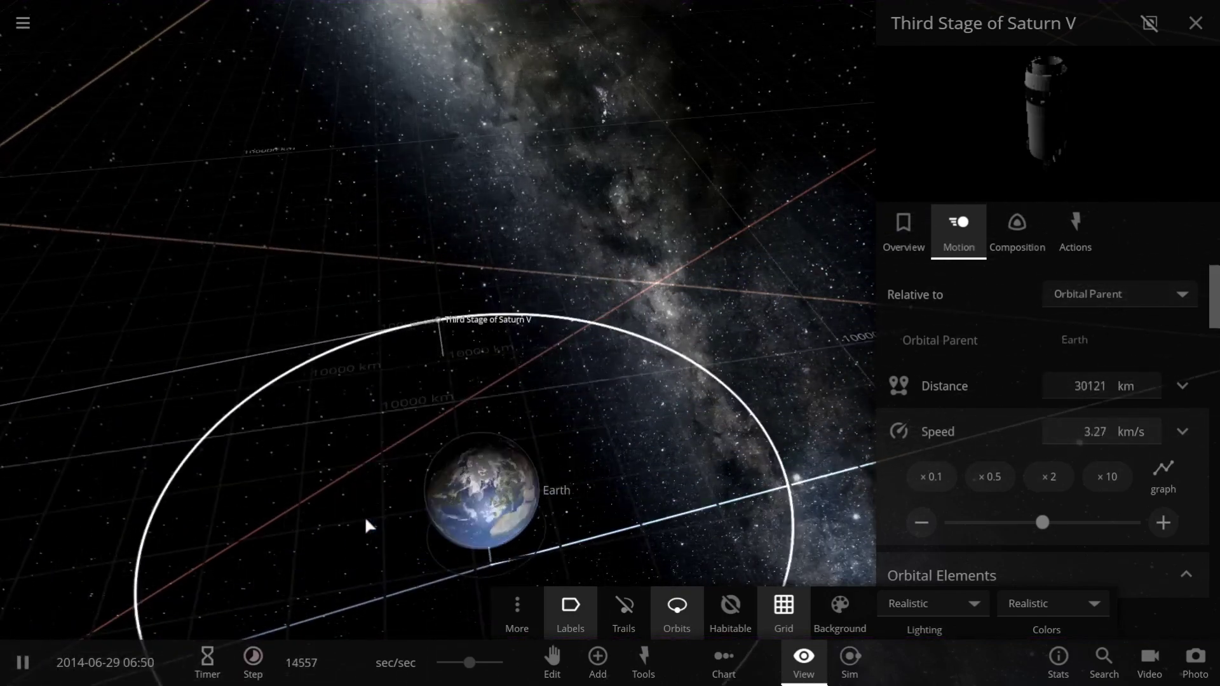
scroll(366, 519, "down", 5)
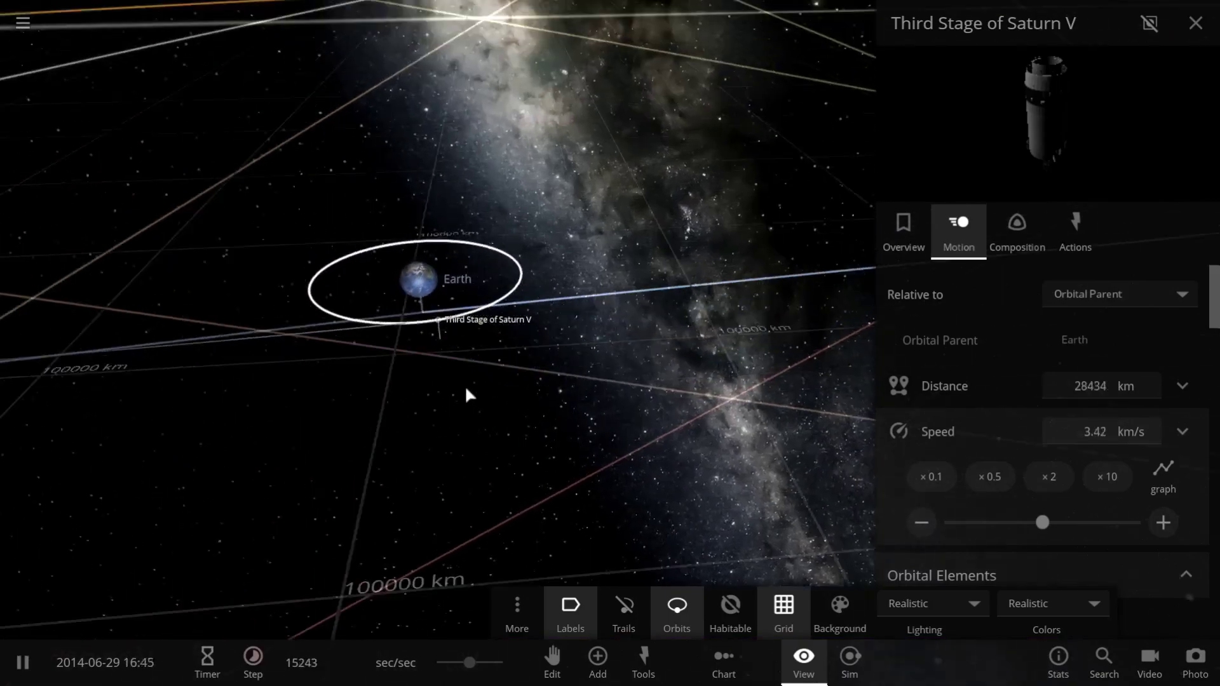
Pause the simulation and halve the speed of the Saturn V third stage orbiting Earth to 1.63 km/s
left_click_drag(468, 394, 558, 450)
left_click(1195, 23)
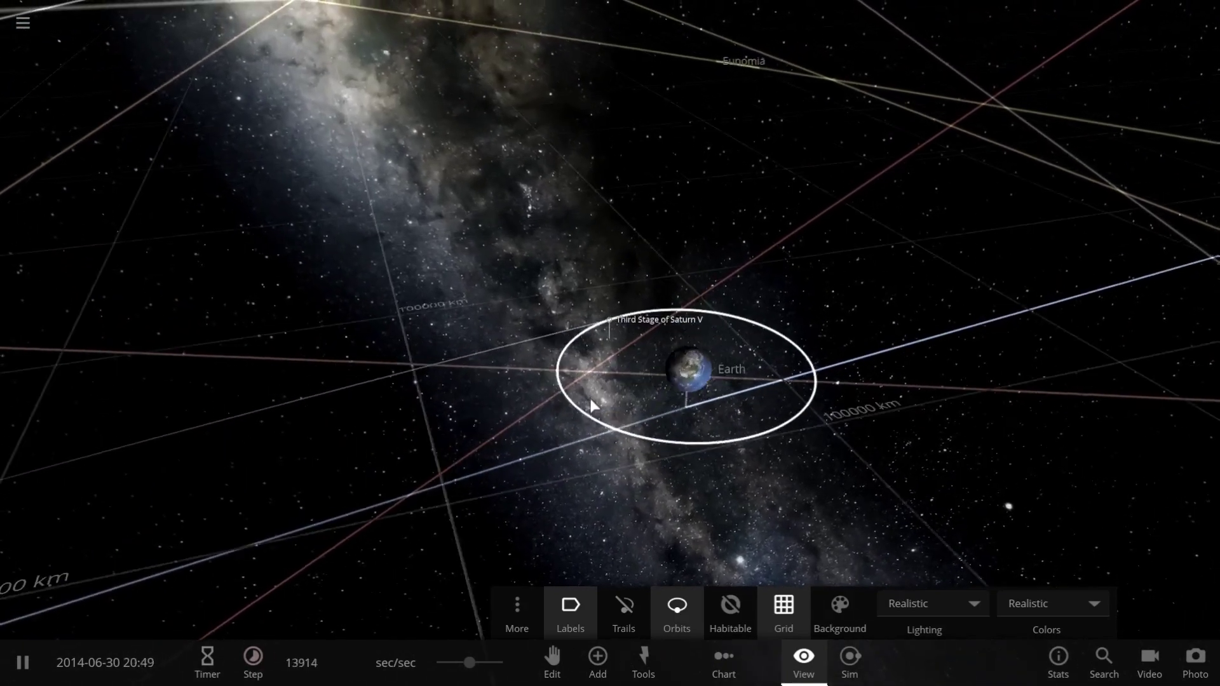
key("space")
left_click(610, 320)
left_click(1168, 420)
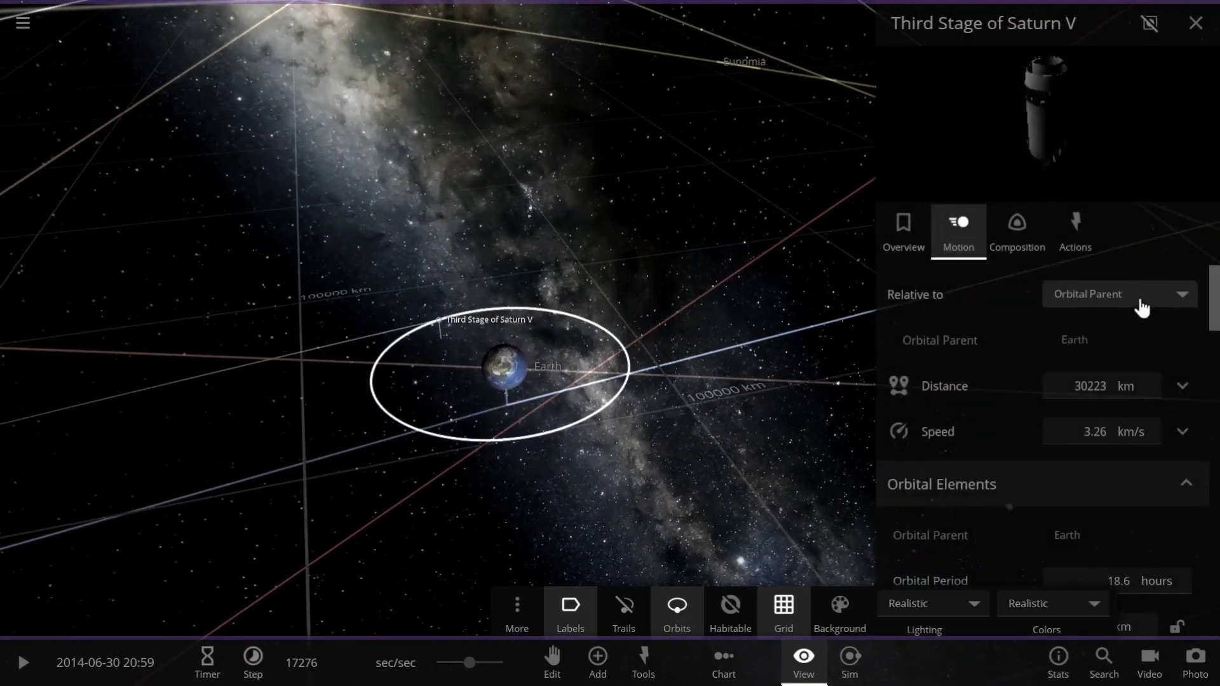
left_click(1104, 434)
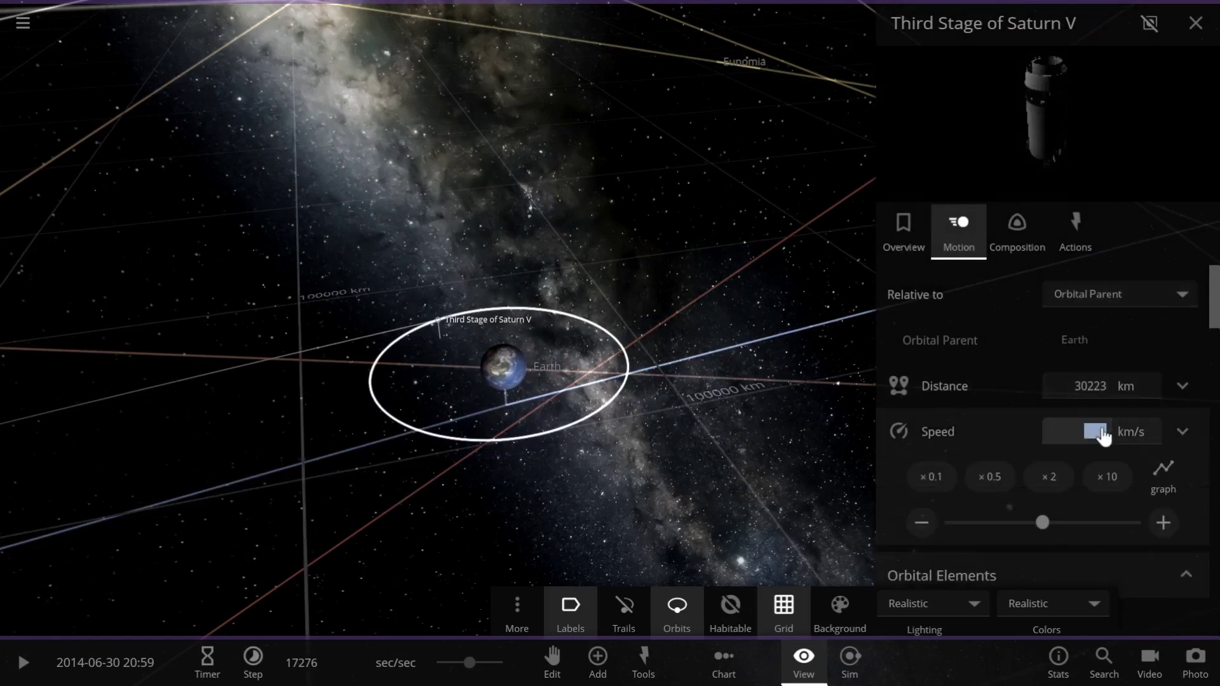
left_click(1007, 478)
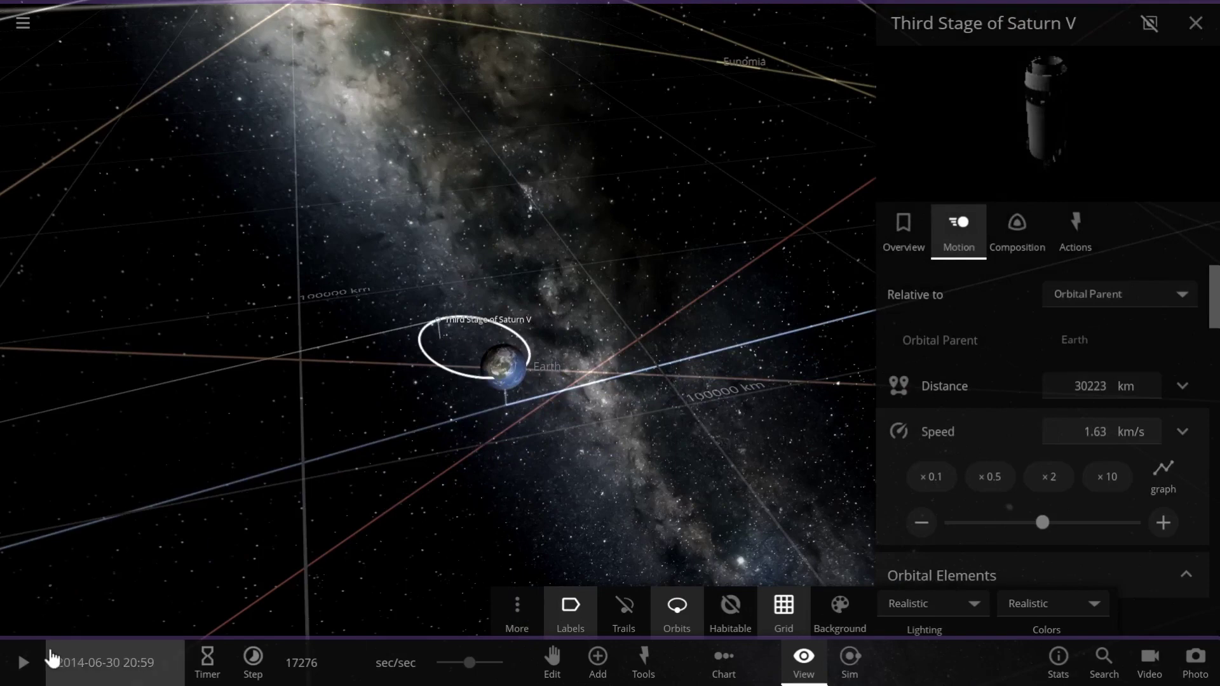
Close the stage's properties, slow down the simulation rate and run the simulation
left_click(1198, 40)
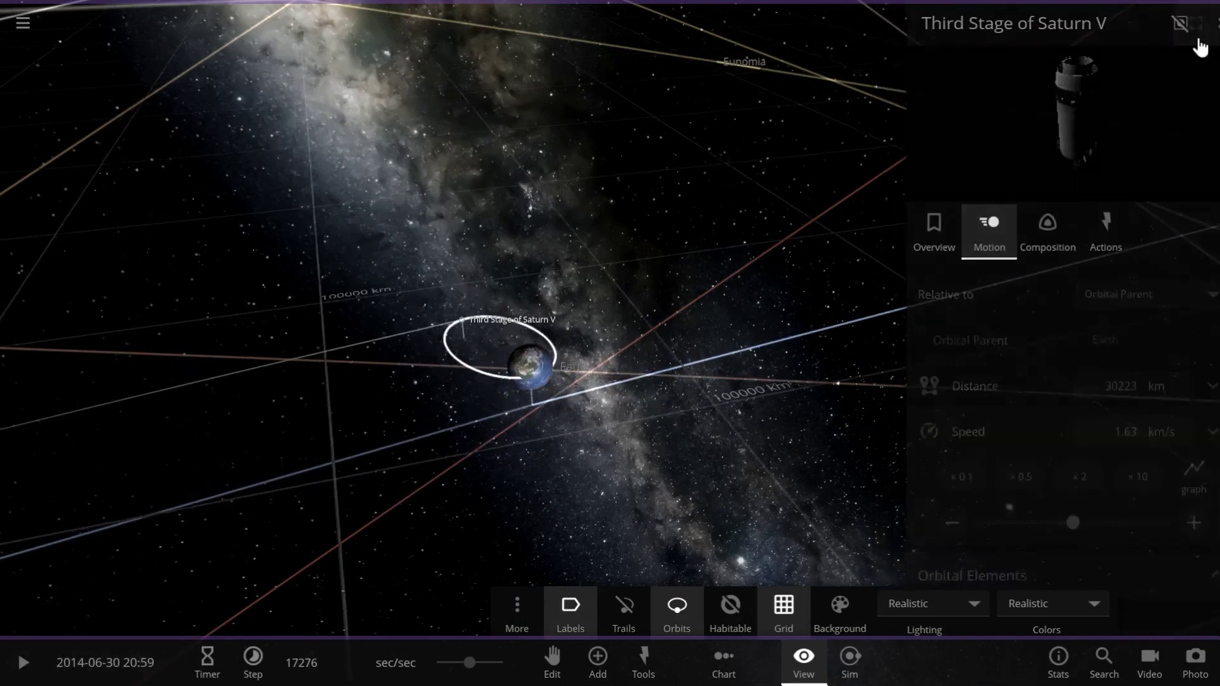
left_click_drag(470, 664, 434, 663)
left_click(13, 662)
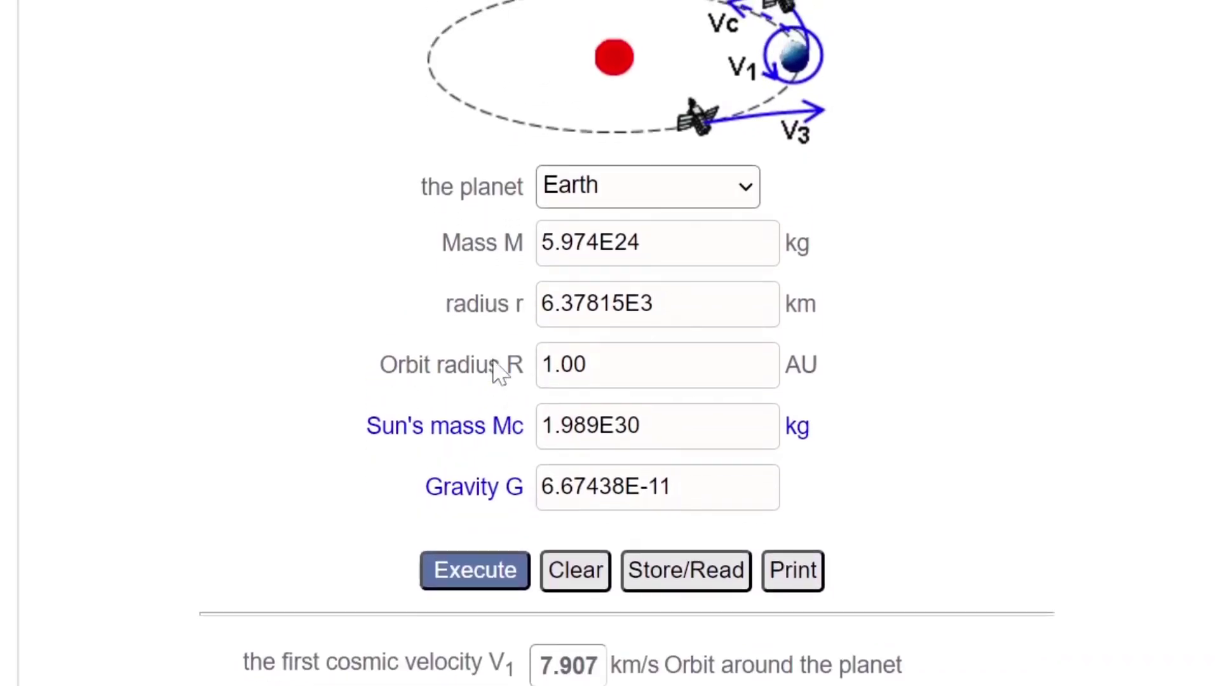
In the web Escape velocity Calculator, choose Jupiter as the planet and execute the calculation
scroll(504, 374, "up", 1)
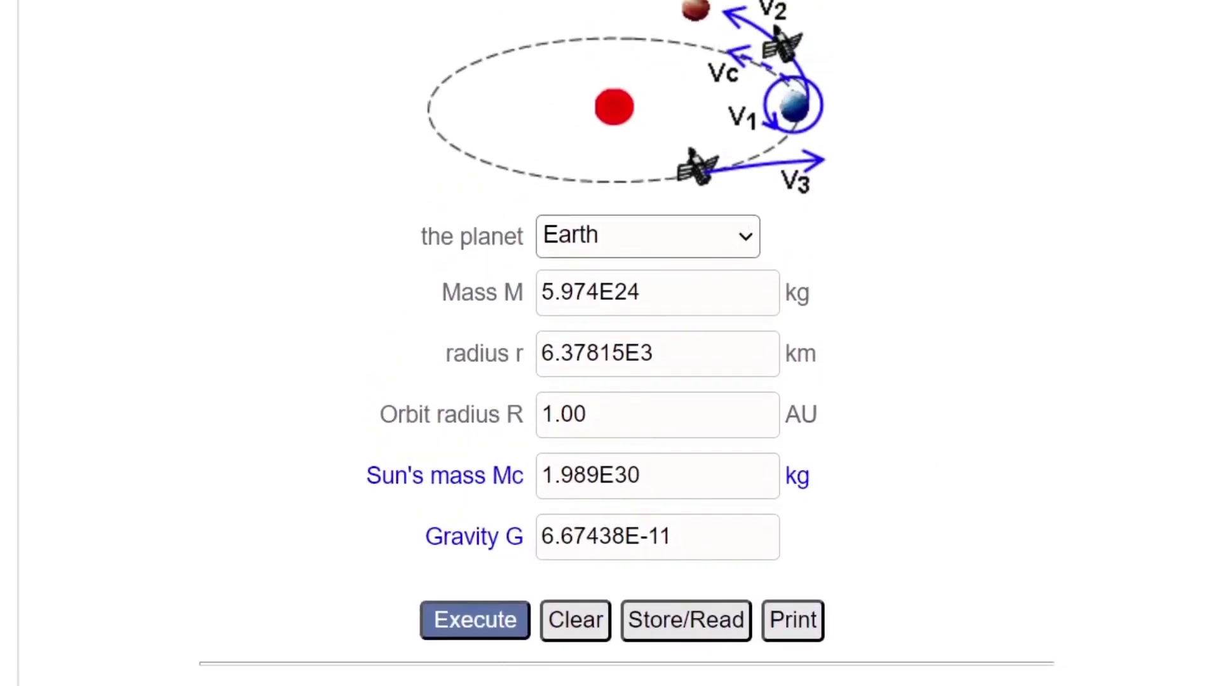
scroll(626, 343, "down", 1)
scroll(626, 343, "up", 1)
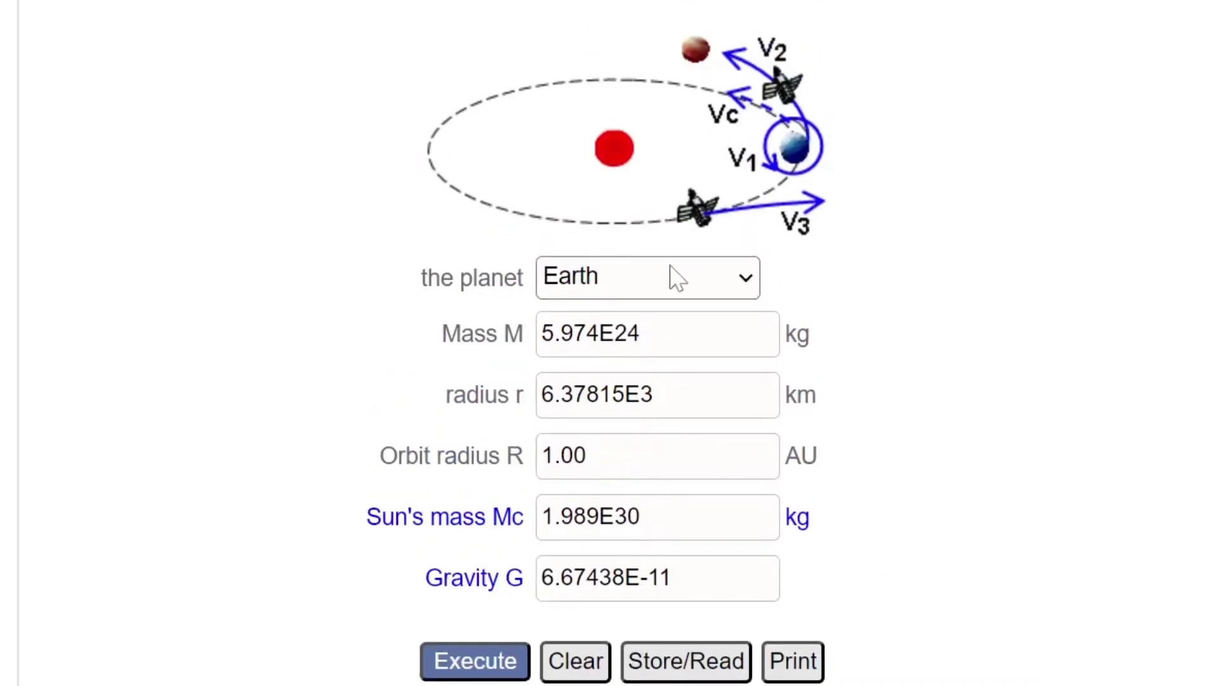
left_click(677, 278)
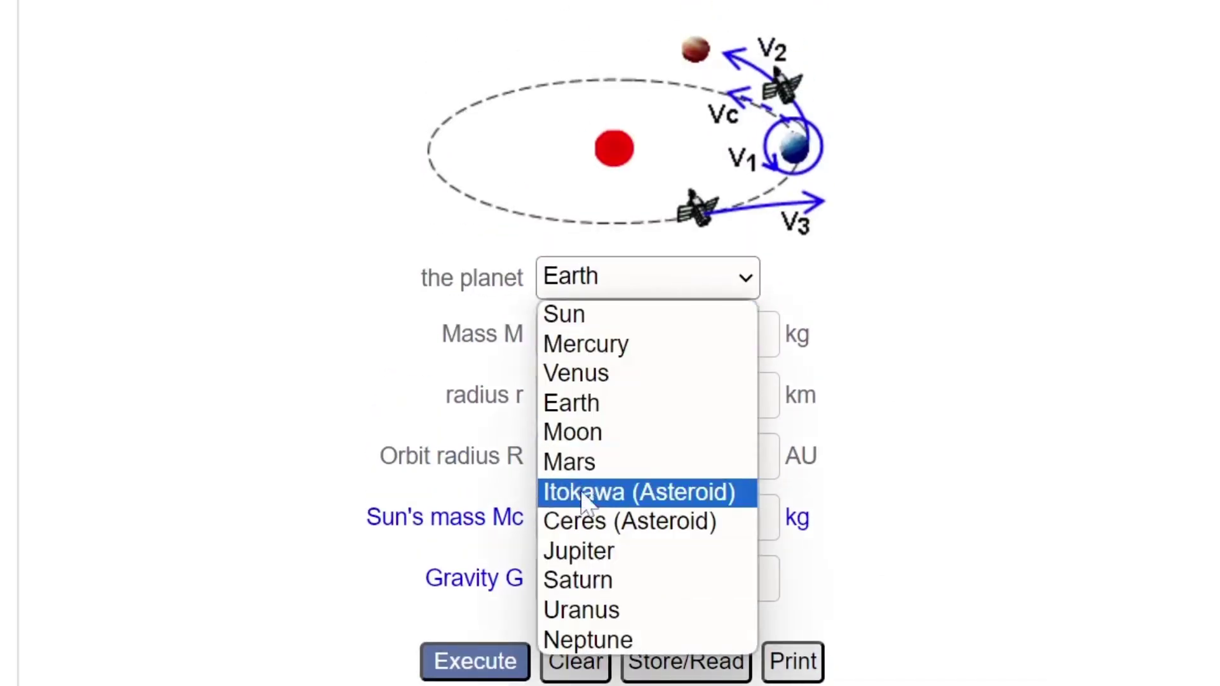
left_click(585, 555)
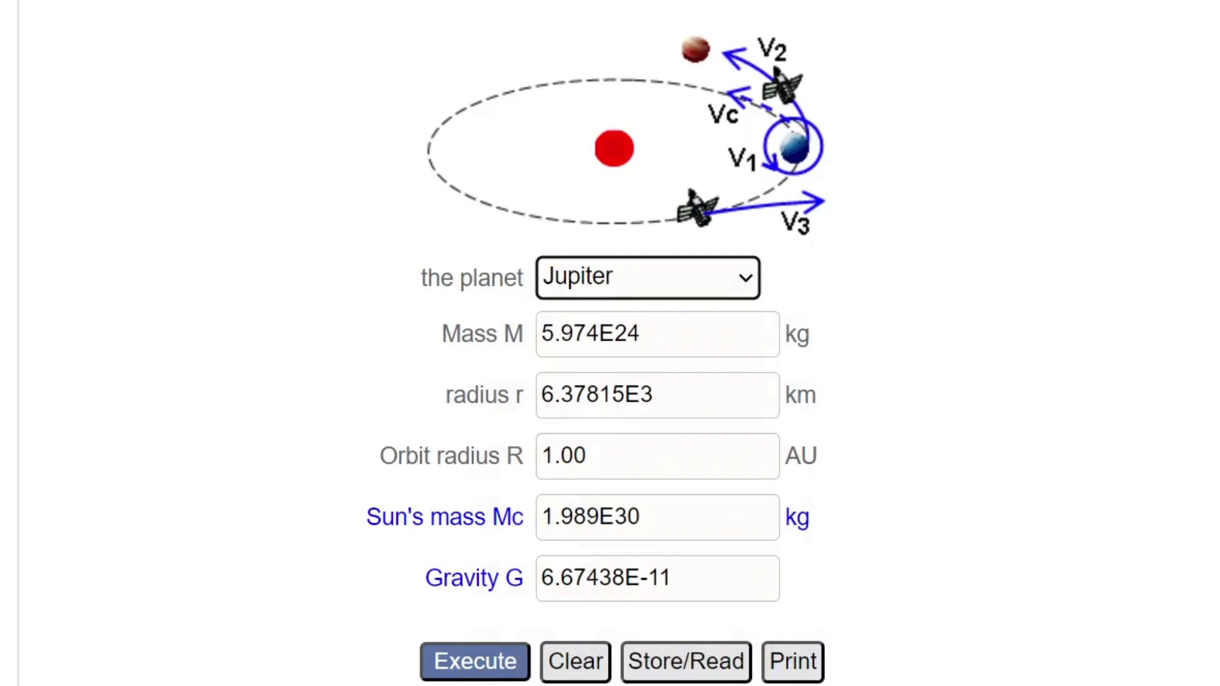
scroll(584, 215, "down", 2)
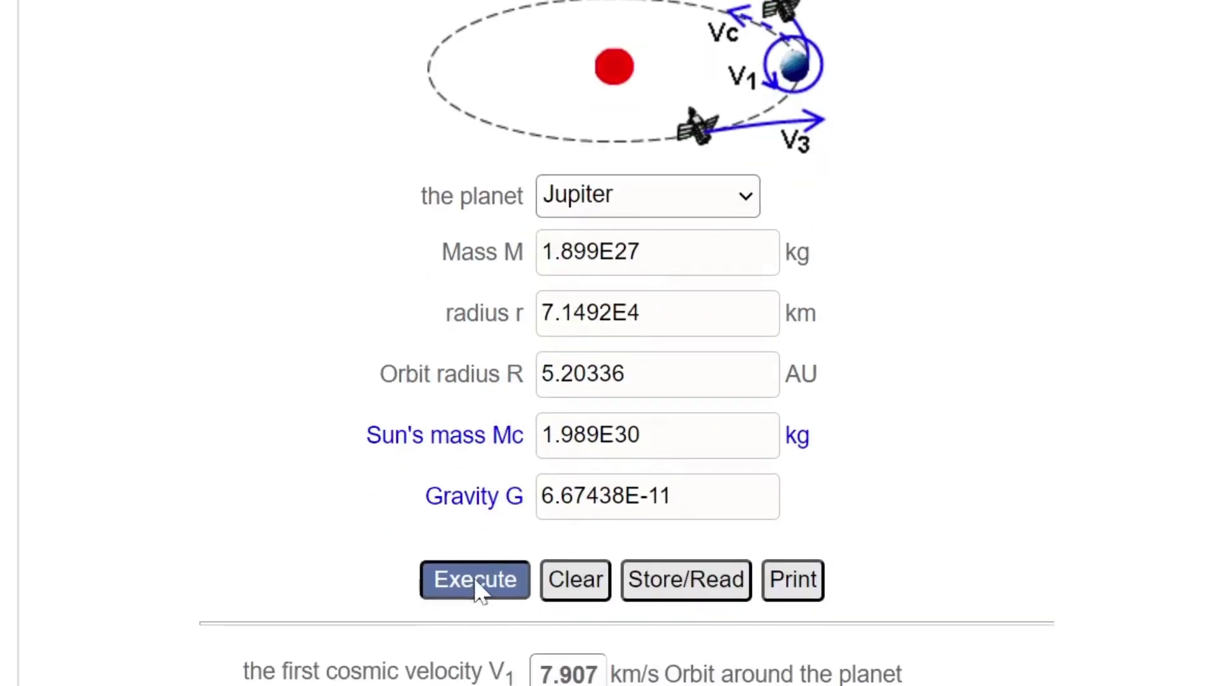
Examine Jupiter's calculated cosmic velocities, orbital speed and orbital period in the calculator's results
scroll(610, 343, "up", 5)
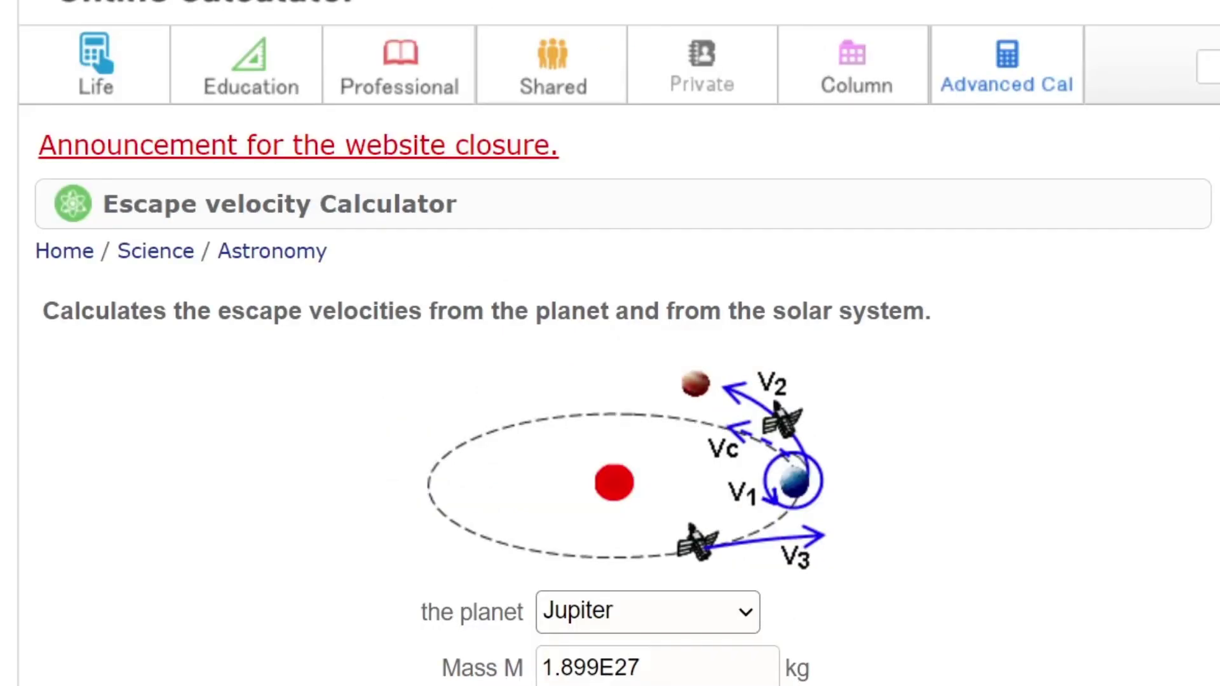
scroll(610, 343, "down", 4)
scroll(610, 343, "down", 2)
scroll(611, 343, "down", 4)
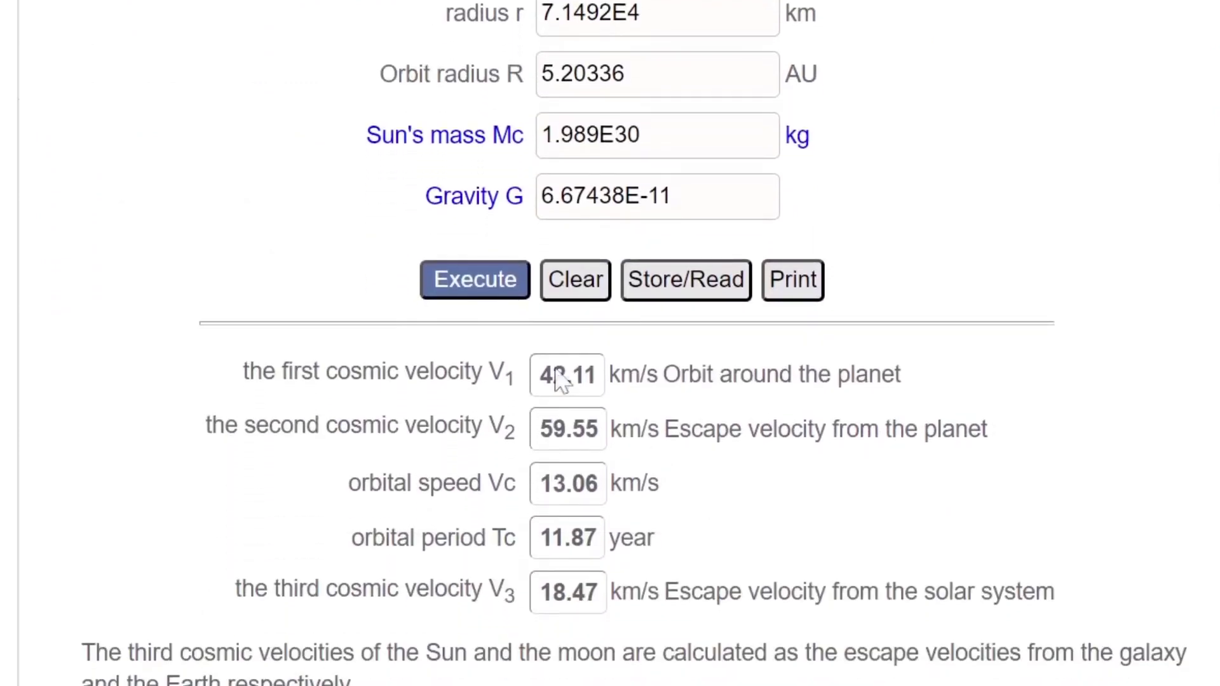
left_click_drag(243, 371, 460, 420)
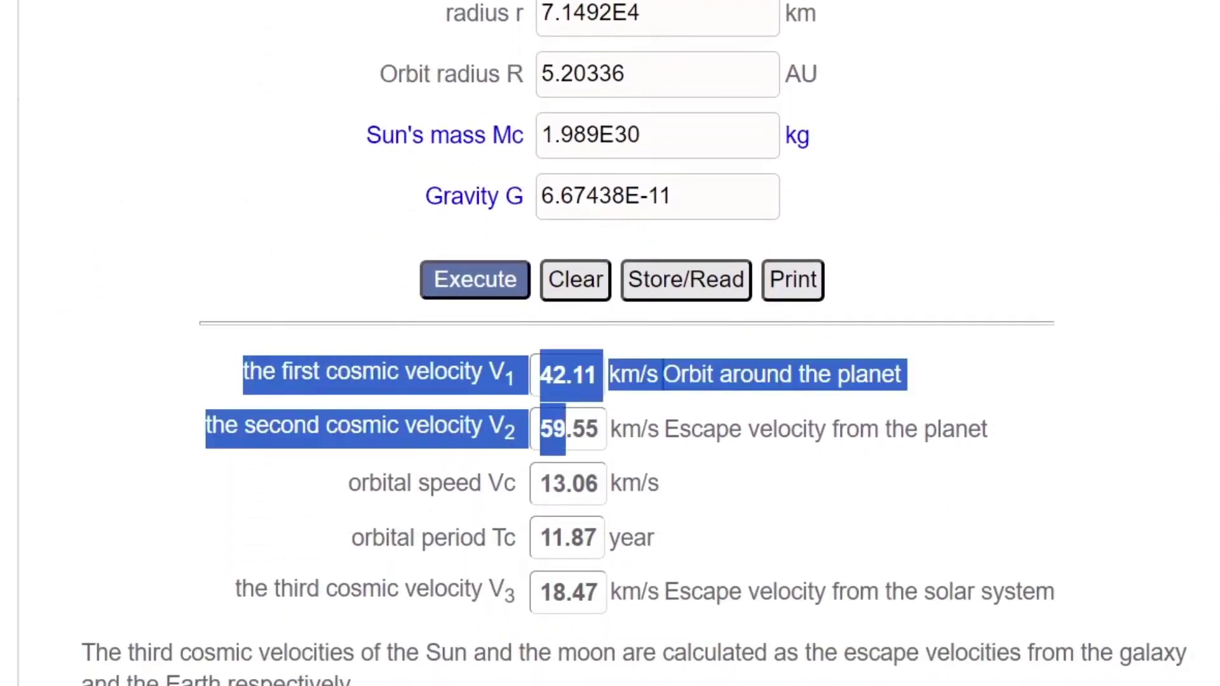
left_click_drag(702, 432, 1169, 579)
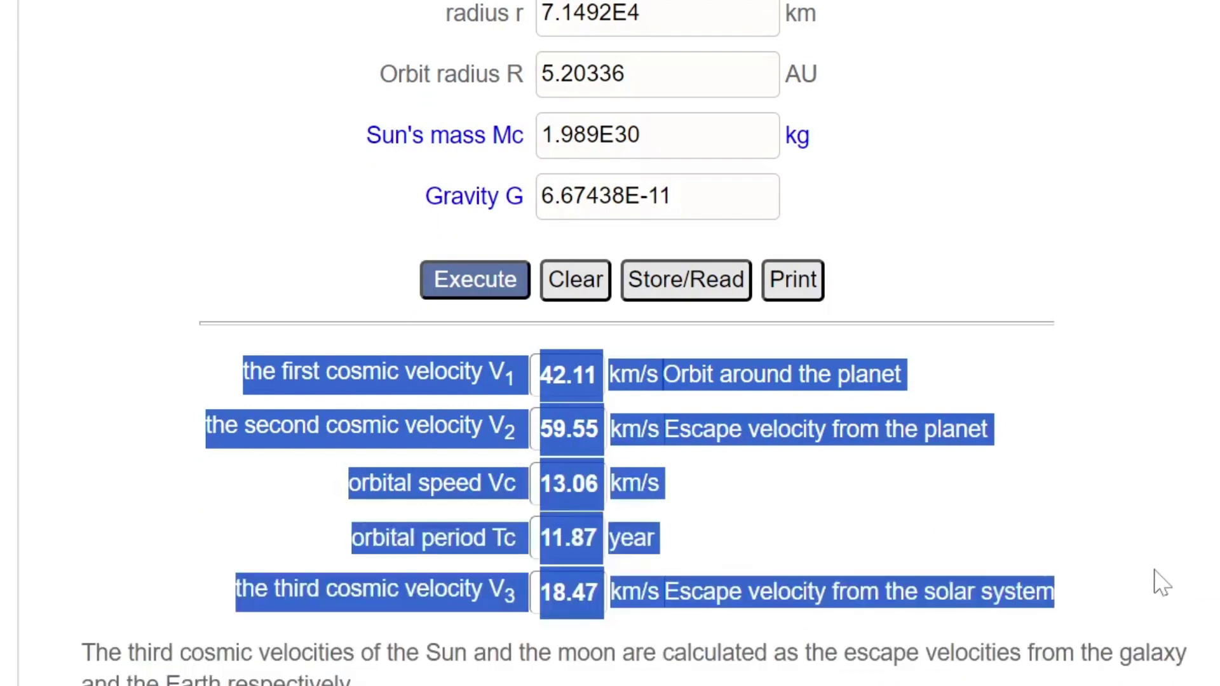
left_click(1156, 570)
scroll(633, 343, "up", 1)
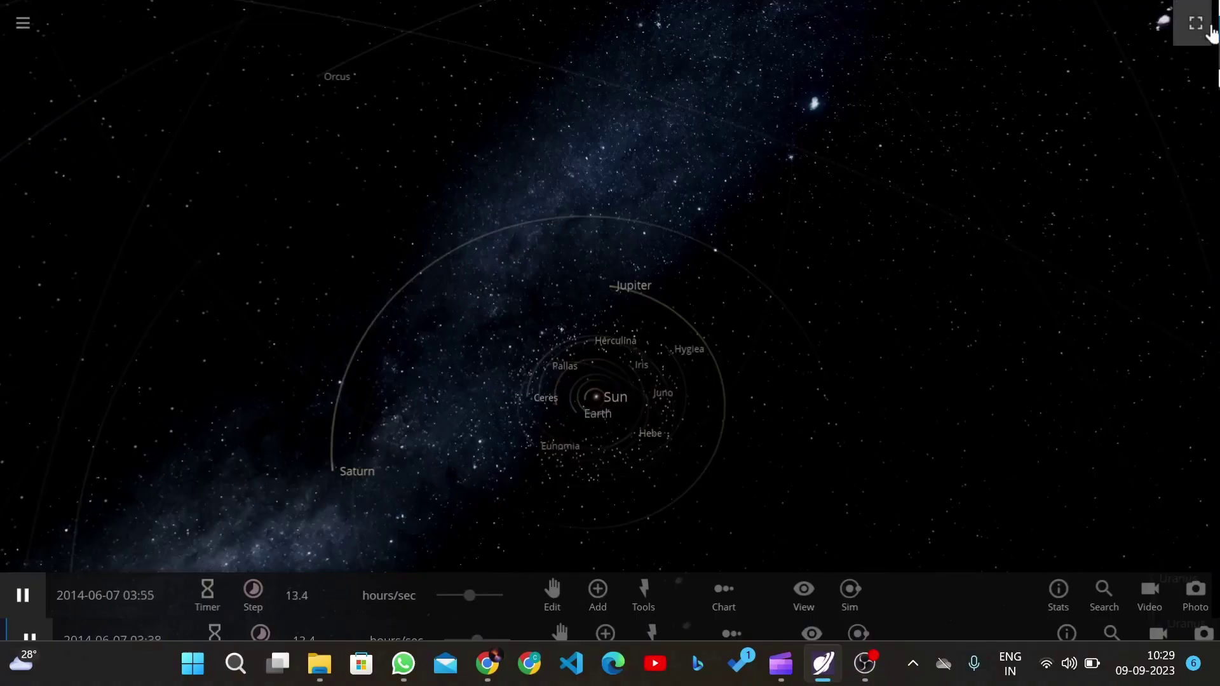
Switch to Universe Sandbox in full screen and pause the simulation with Jupiter in close view
left_click(1211, 32)
scroll(678, 375, "up", 3)
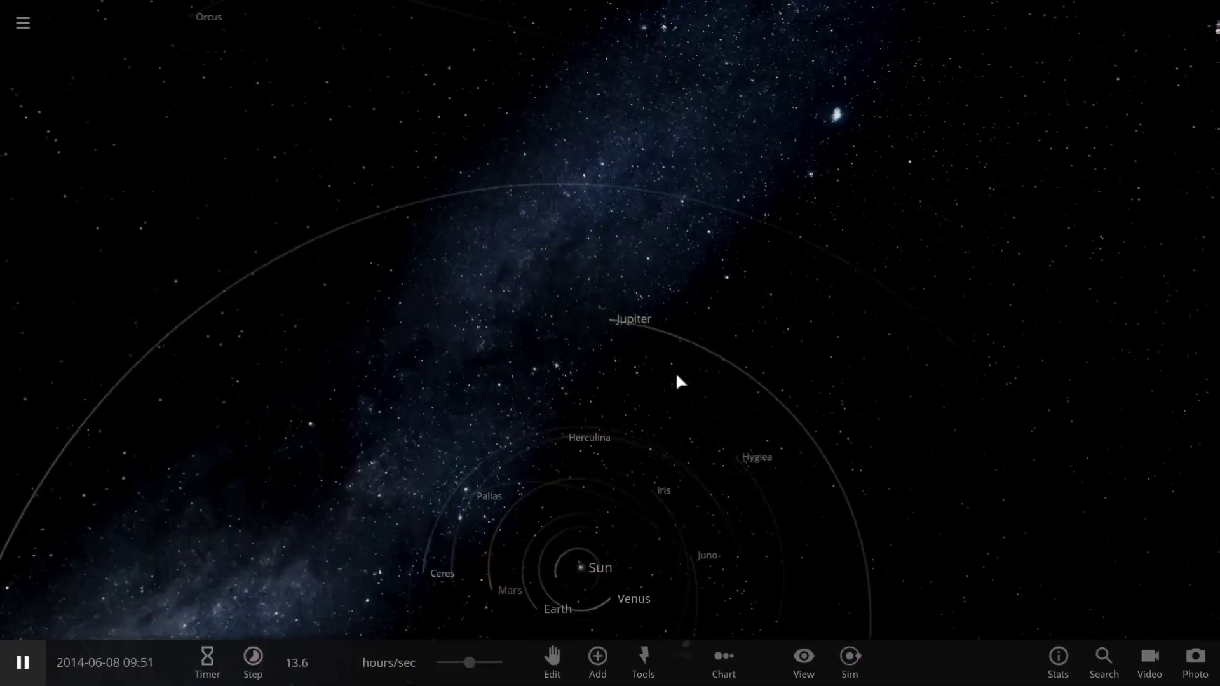
scroll(677, 375, "up", 15)
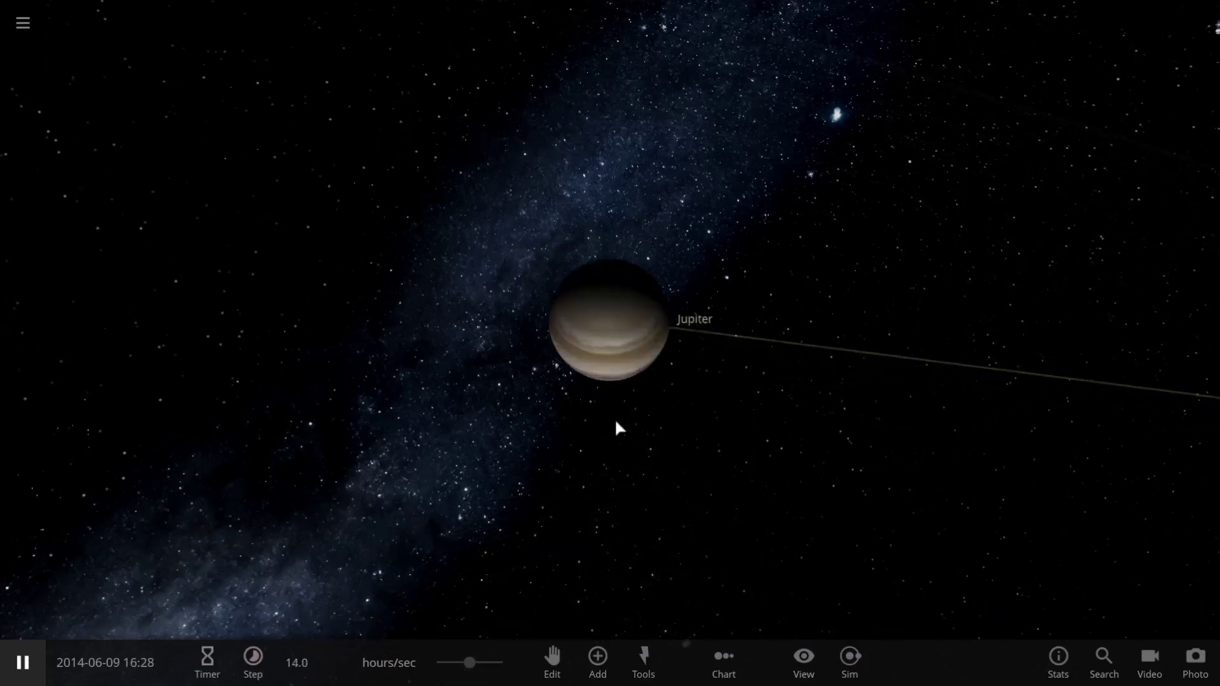
scroll(599, 261, "up", 5)
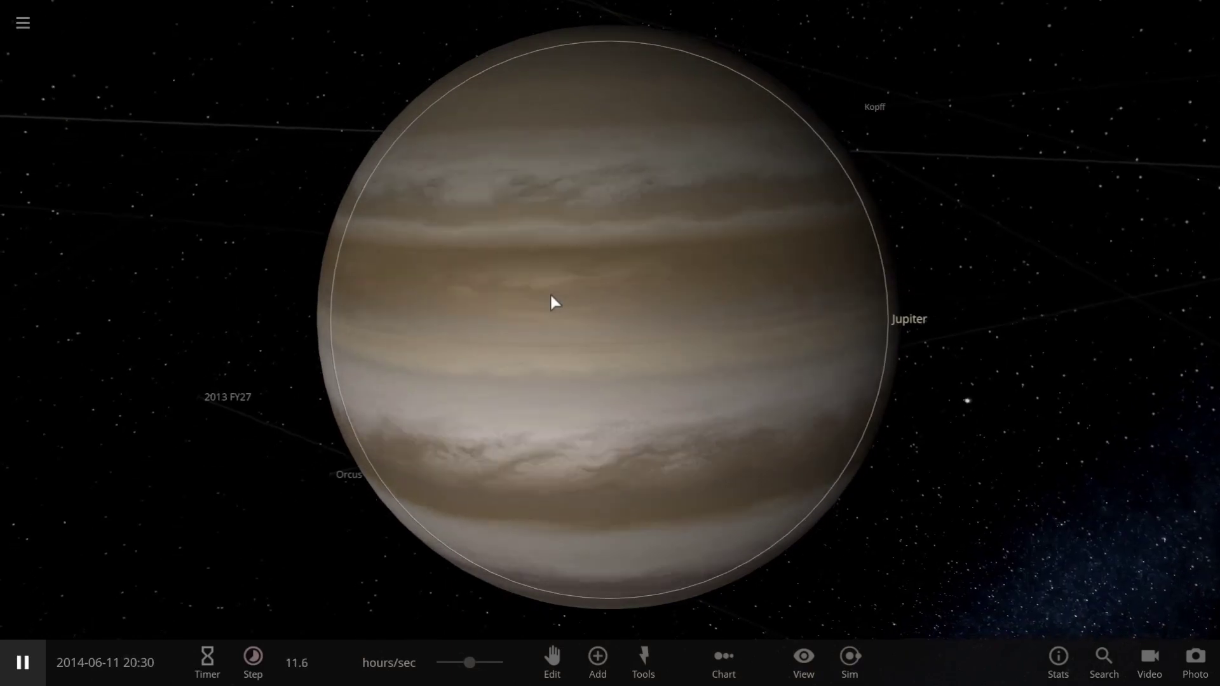
key("space")
left_click_drag(550, 295, 579, 280)
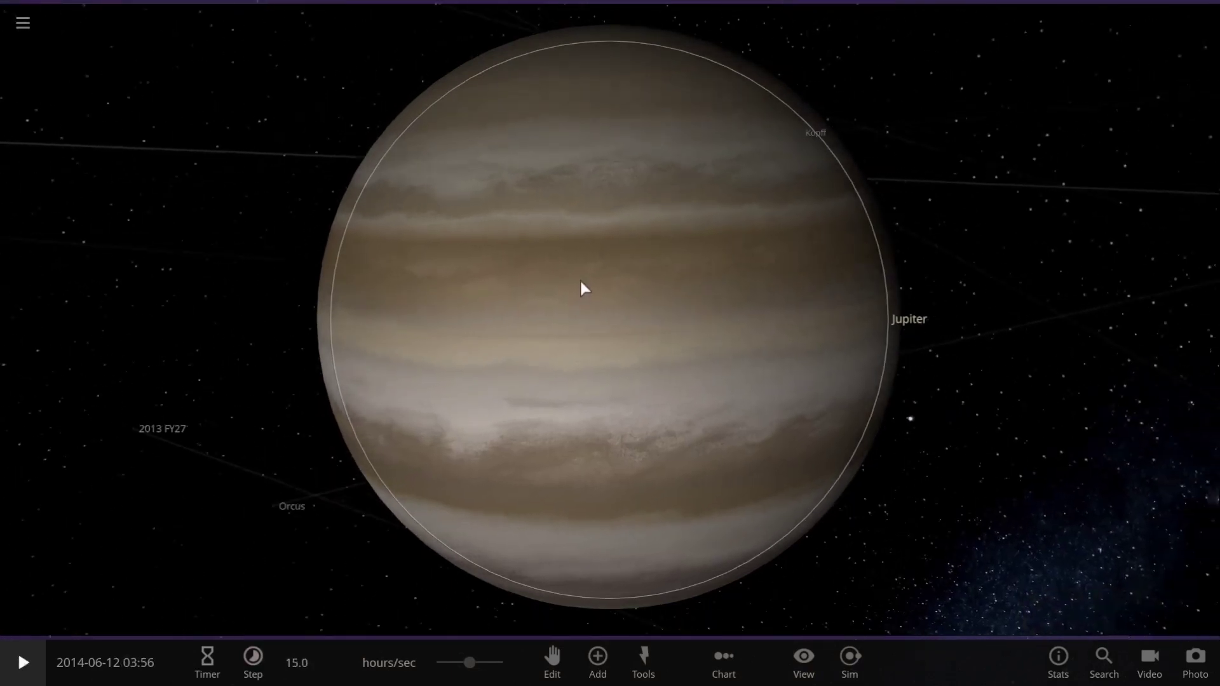
Slow the simulation to about 2 hours/sec, run it briefly and pause it again
left_click_drag(471, 664, 408, 668)
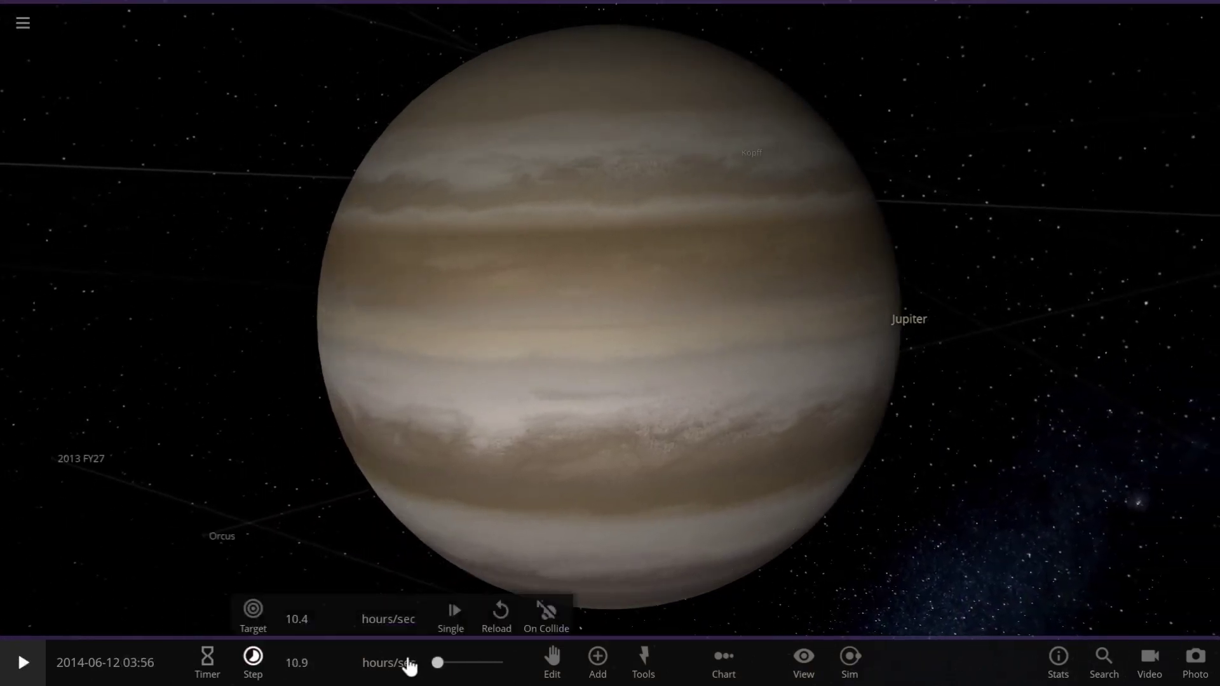
key("space")
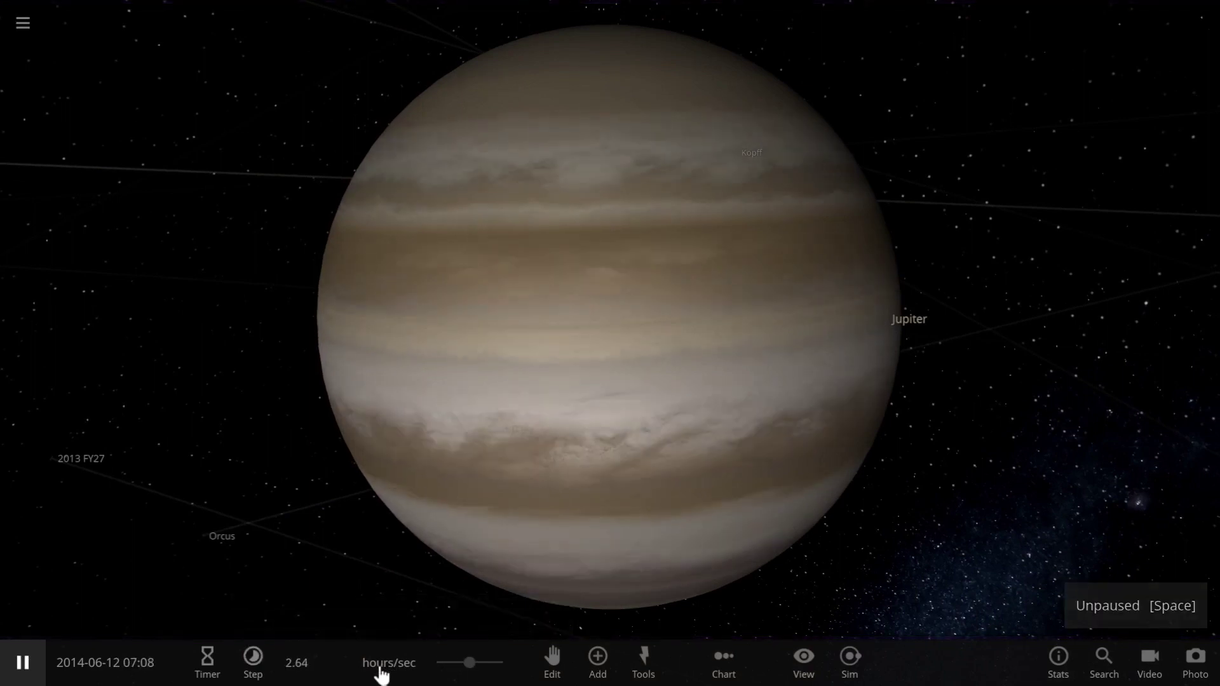
key("space")
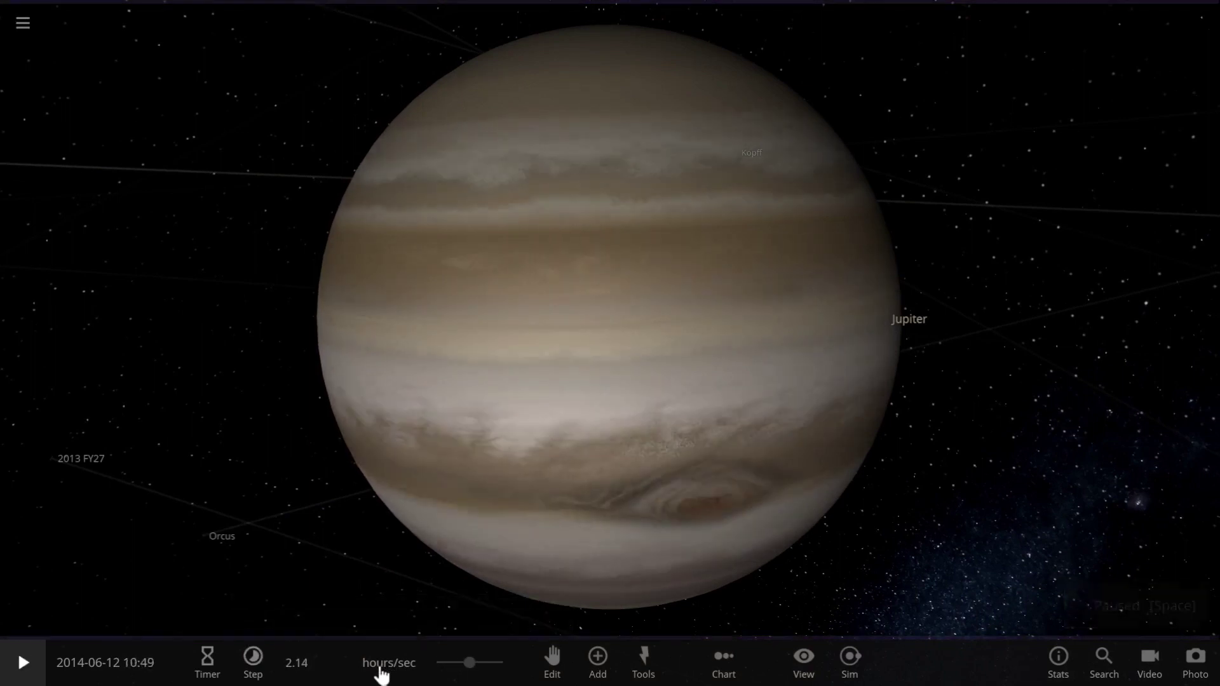
Add a Third Stage of Saturn V in orbit around Jupiter at about 75998 km
left_click(598, 661)
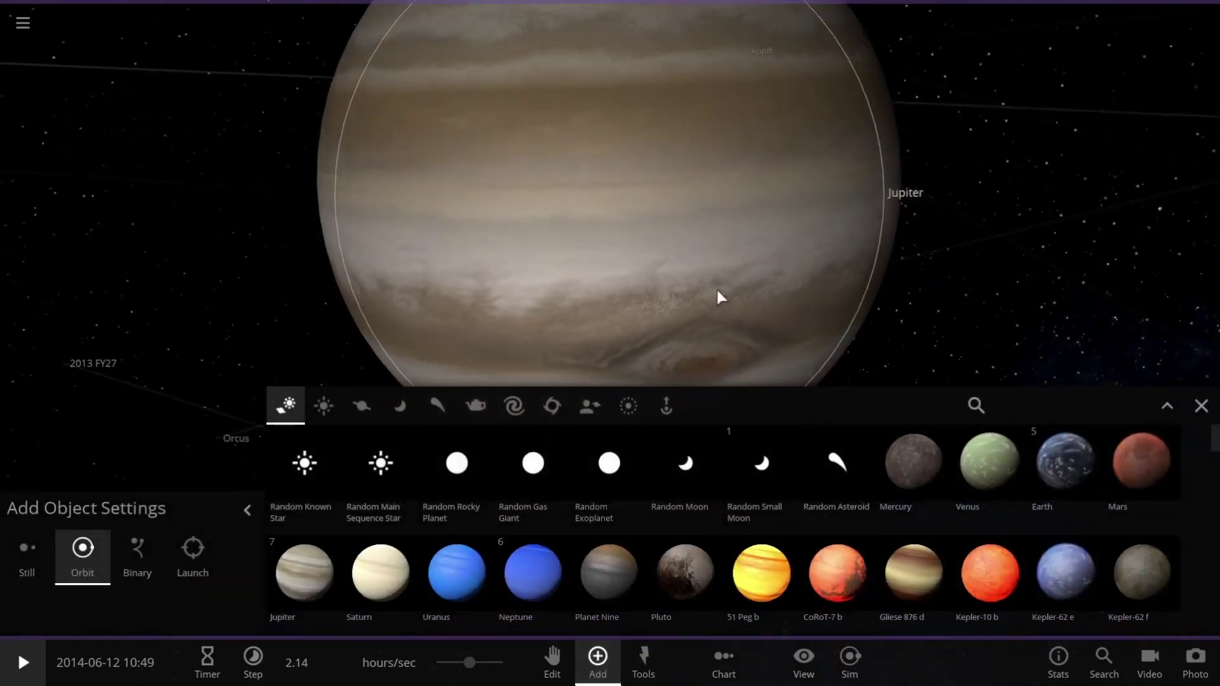
scroll(717, 291, "down", 5)
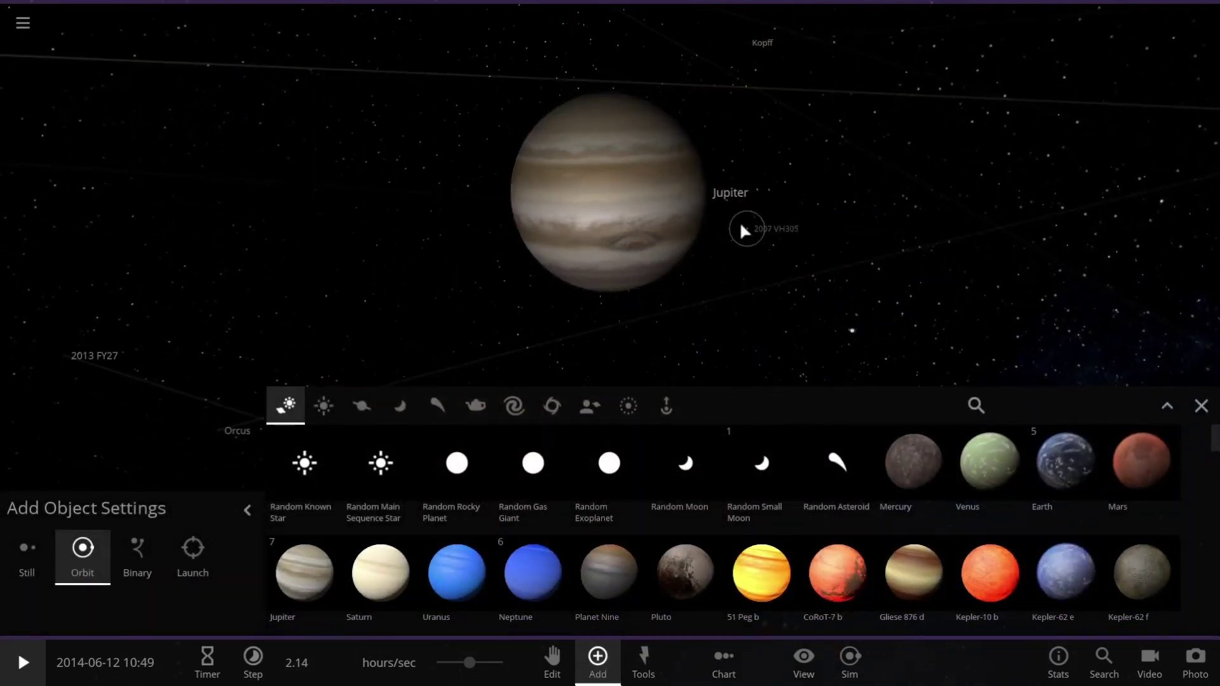
scroll(679, 250, "up", 3)
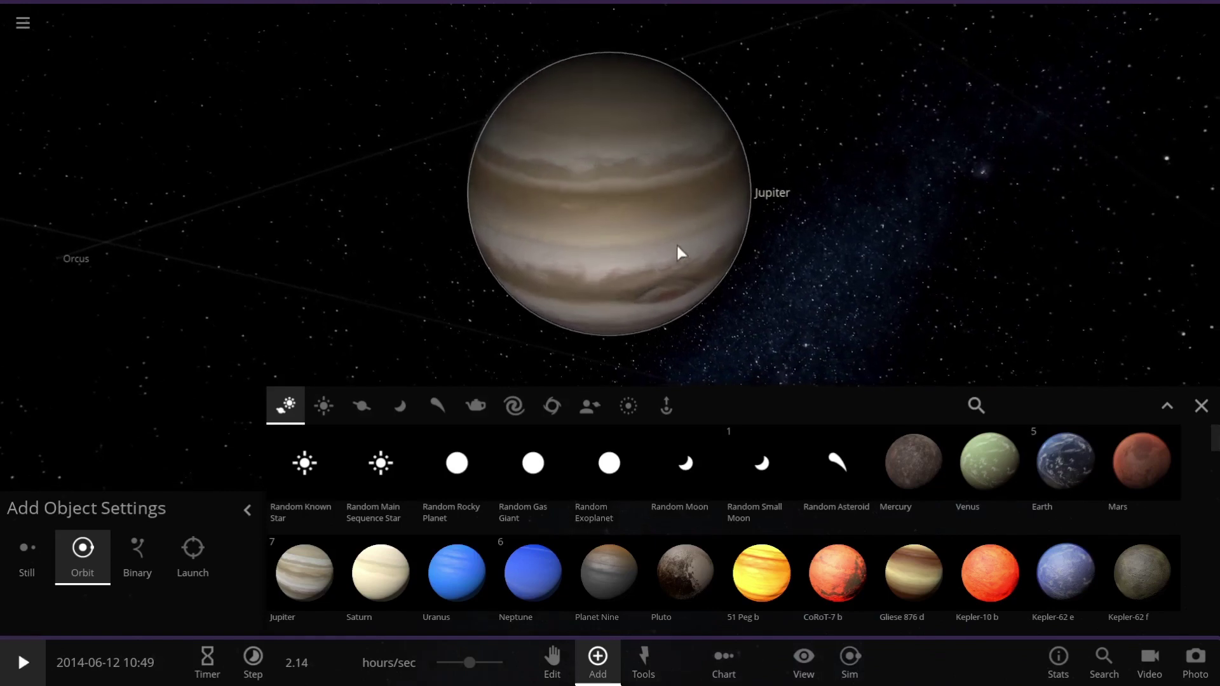
scroll(734, 584, "down", 8)
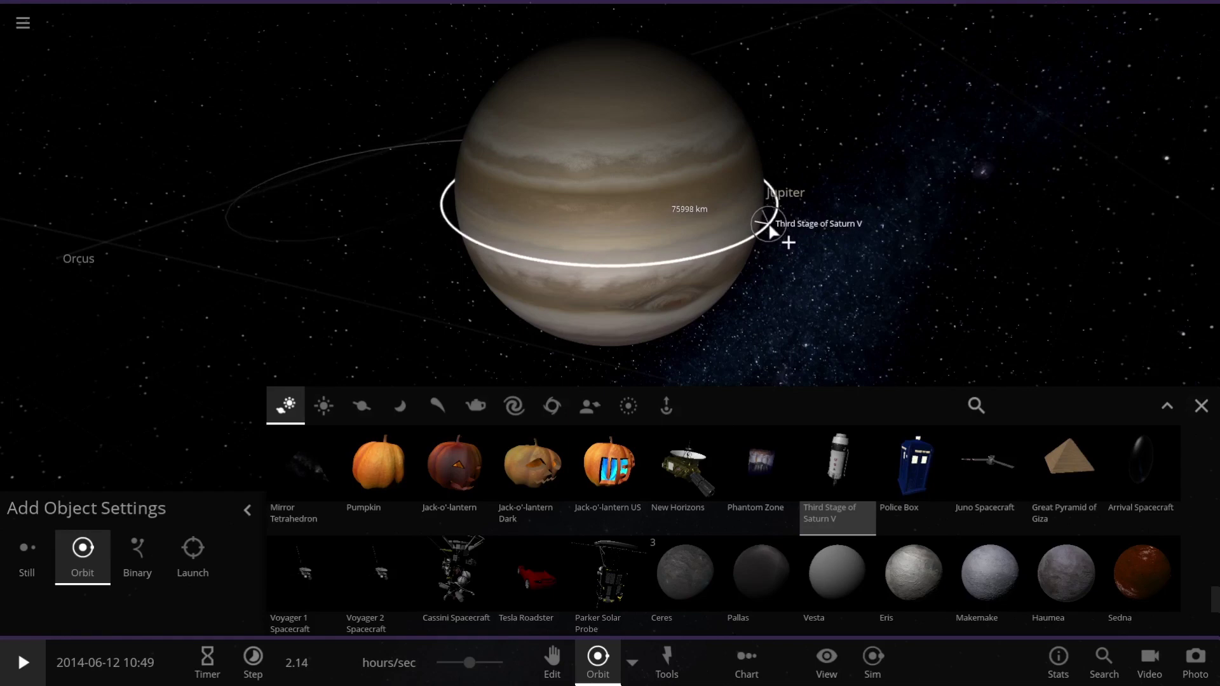
left_click(1201, 406)
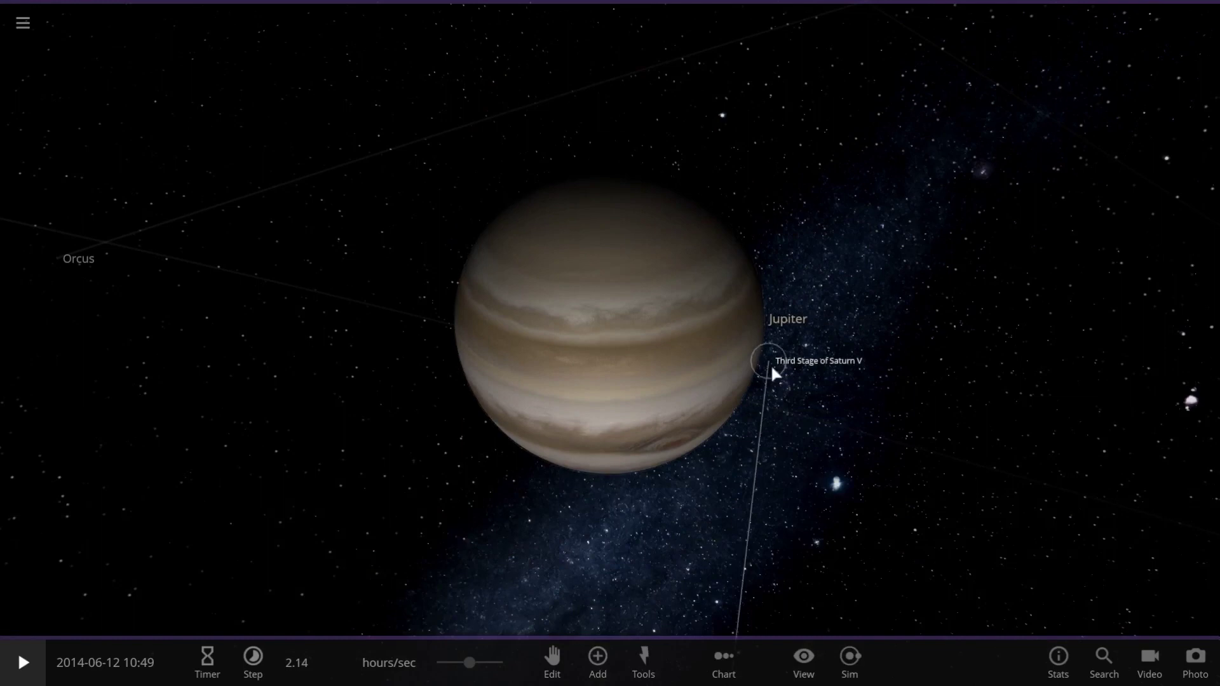
Focus on the rocket stage near Jupiter and open its motion properties with the speed controls expanded
double_click(771, 364)
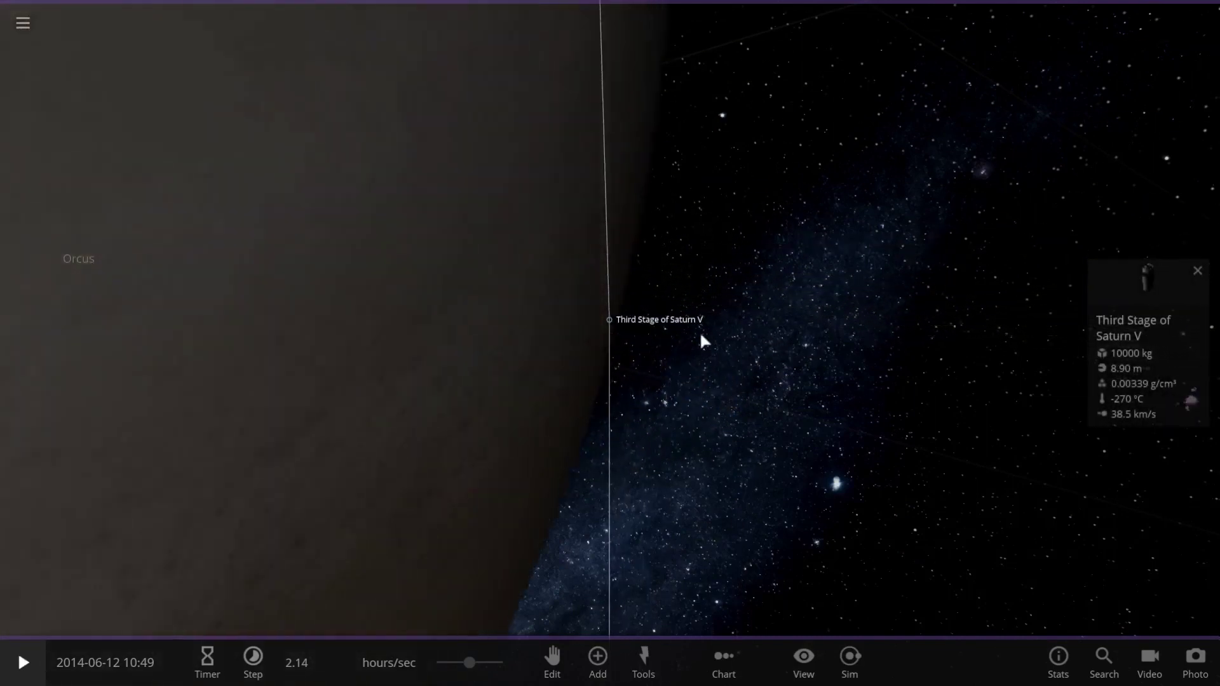
scroll(701, 335, "down", 5)
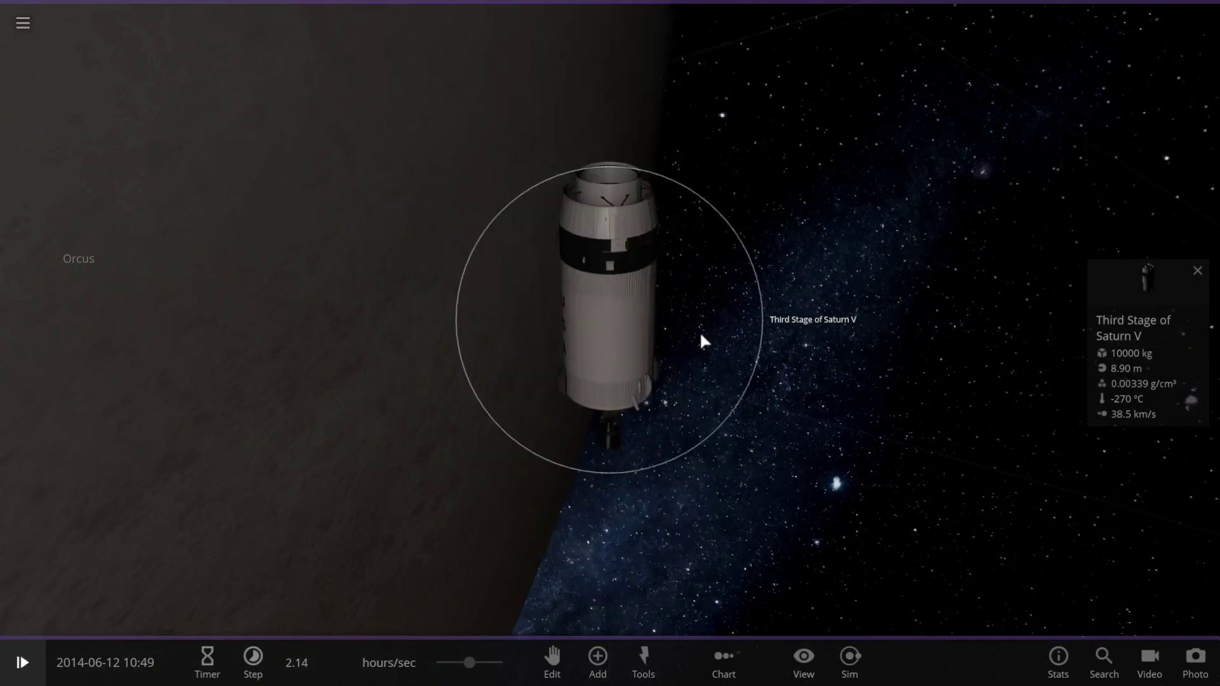
right_click_drag(701, 334, 1145, 305)
left_click(1144, 309)
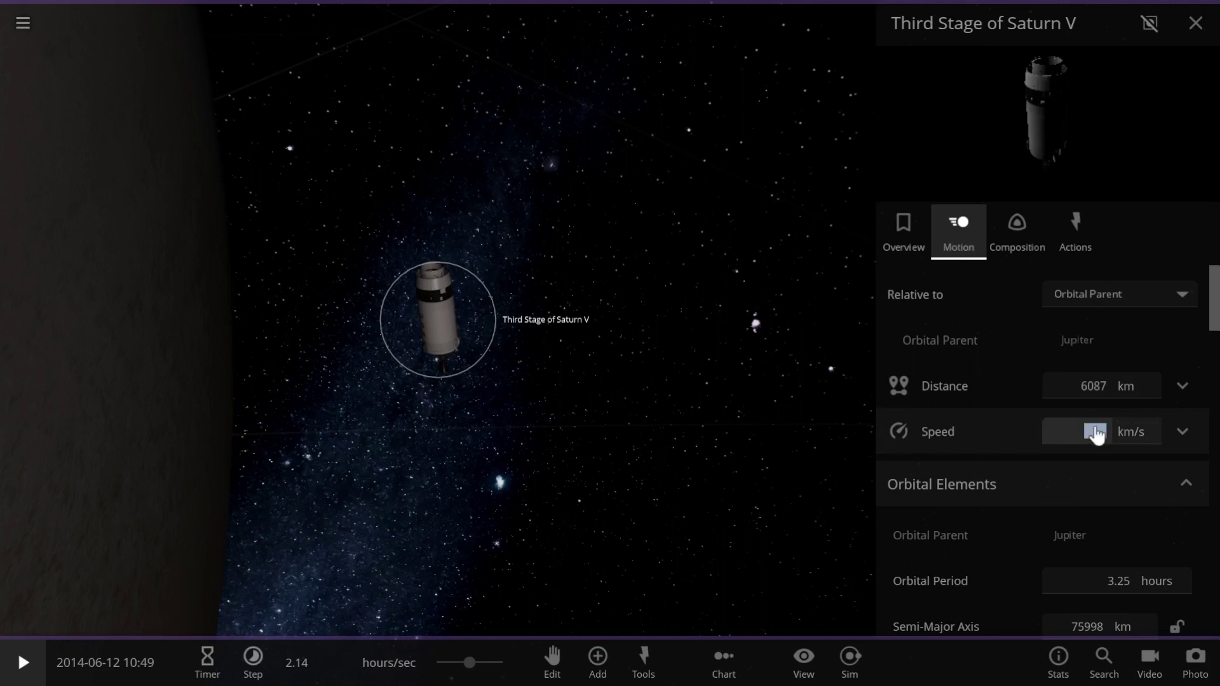
left_click(1096, 434)
scroll(523, 377, "down", 3)
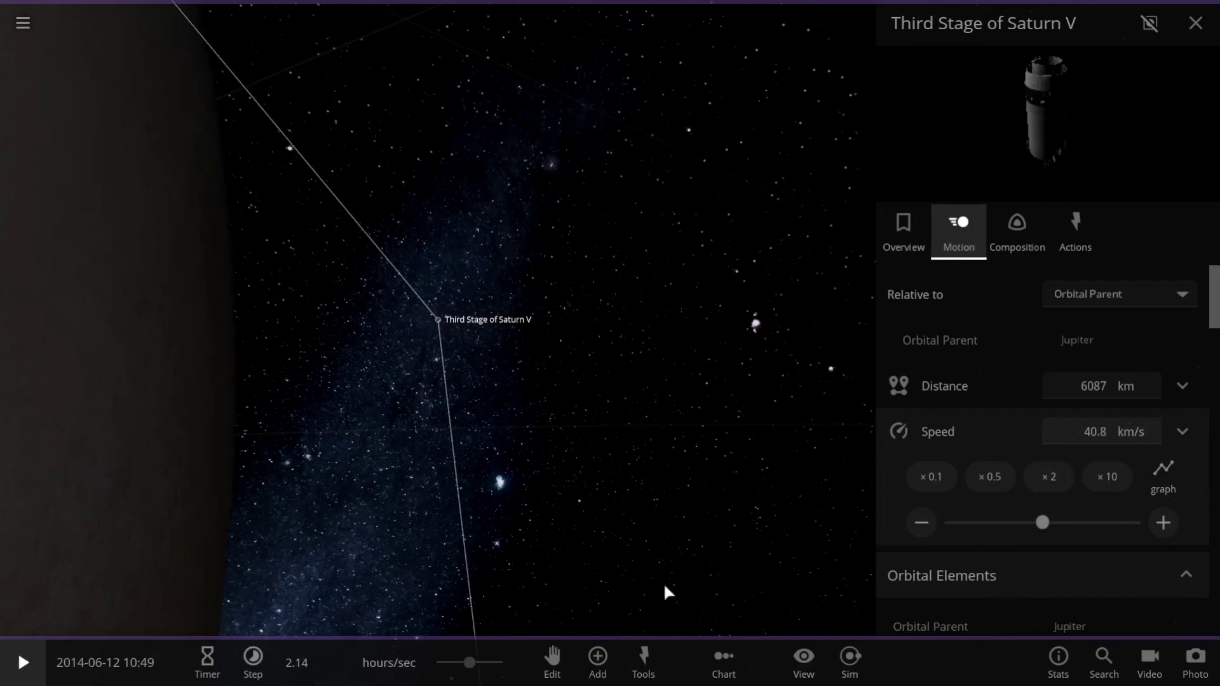
Turn on the display of orbits for the paused Jupiter scene
left_click(848, 679)
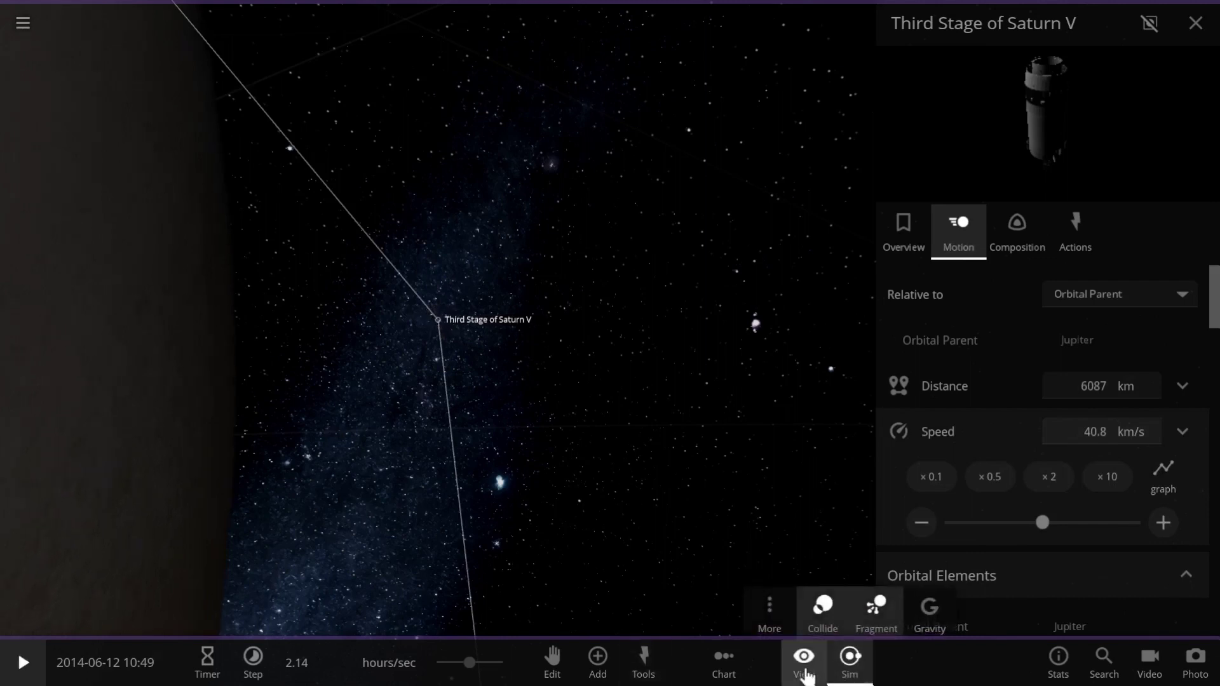
left_click(805, 675)
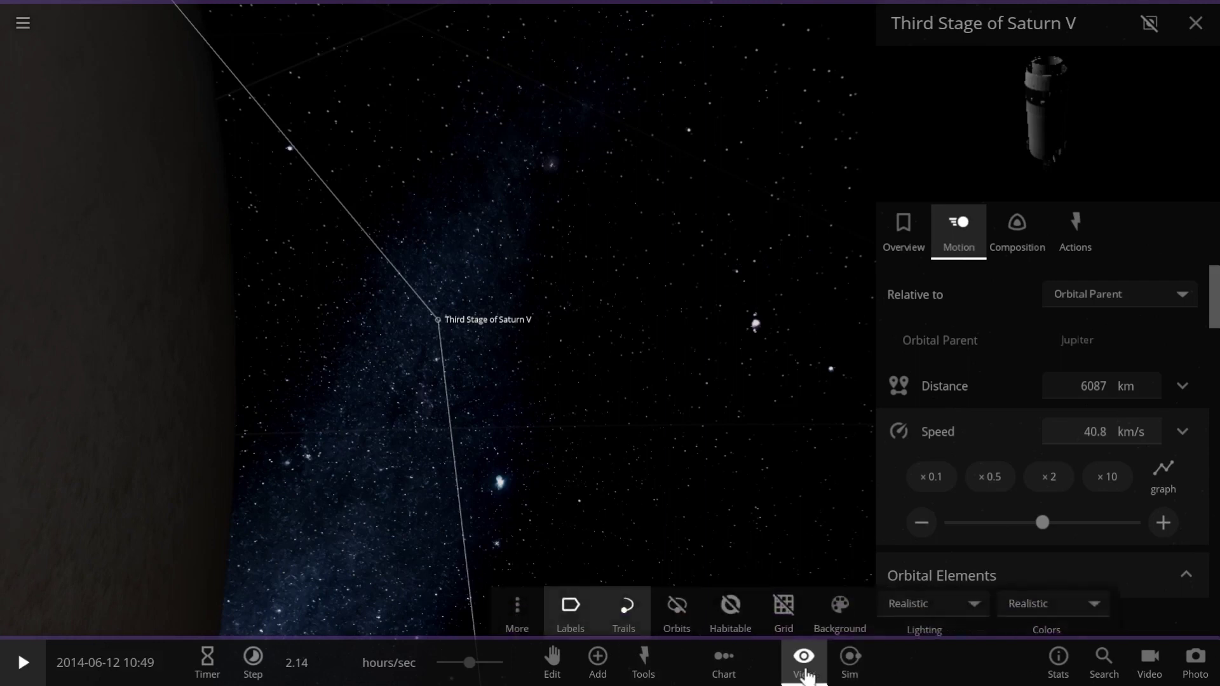
left_click(675, 614)
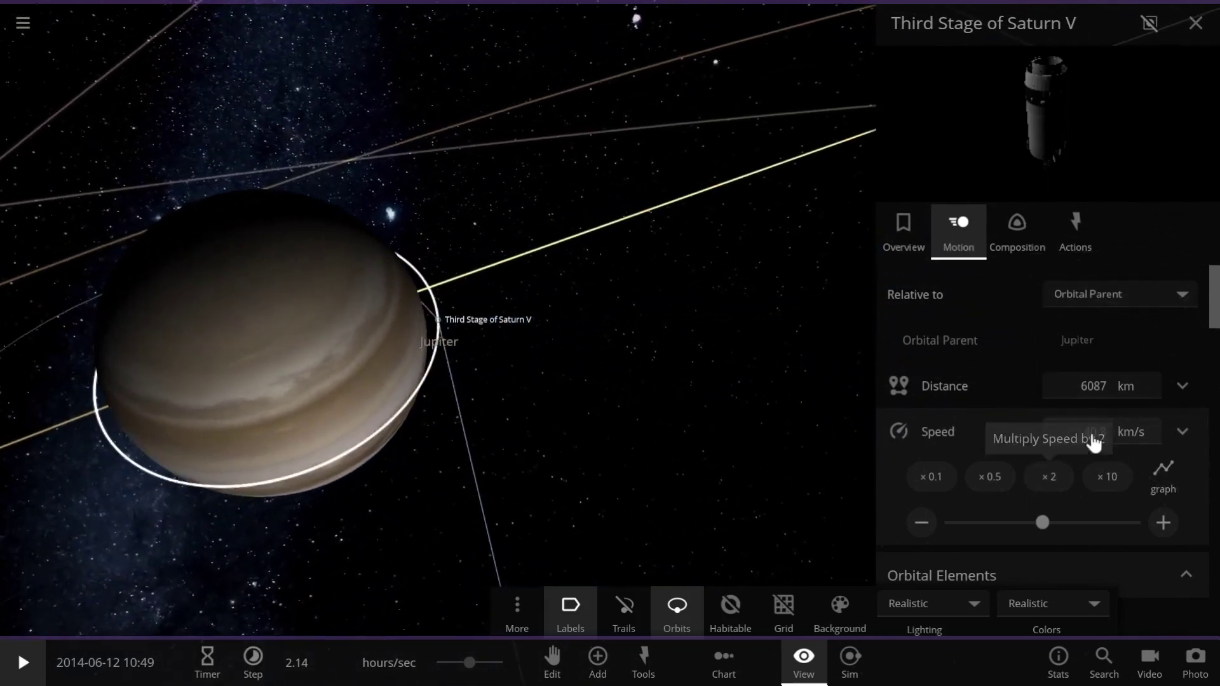
Set the rocket stage's speed around Jupiter to 100 km/s and view how its path changes
left_click(1045, 491)
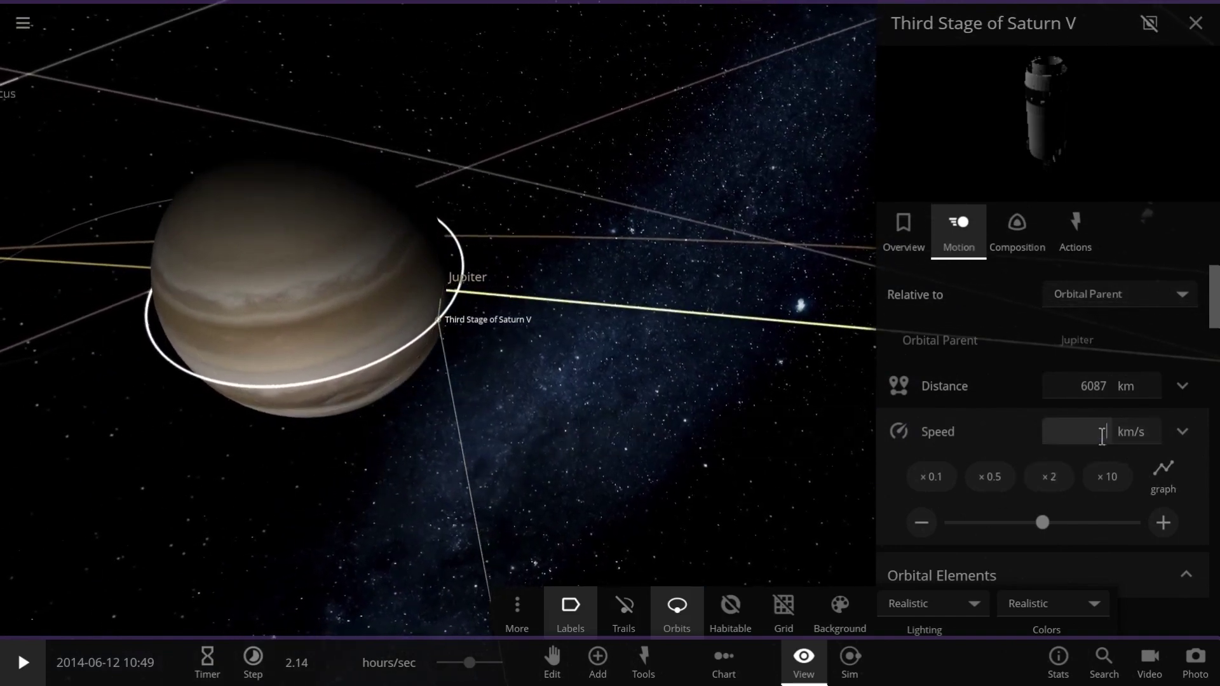
type("0.0")
left_click_drag(496, 346, 473, 385)
scroll(380, 376, "down", 5)
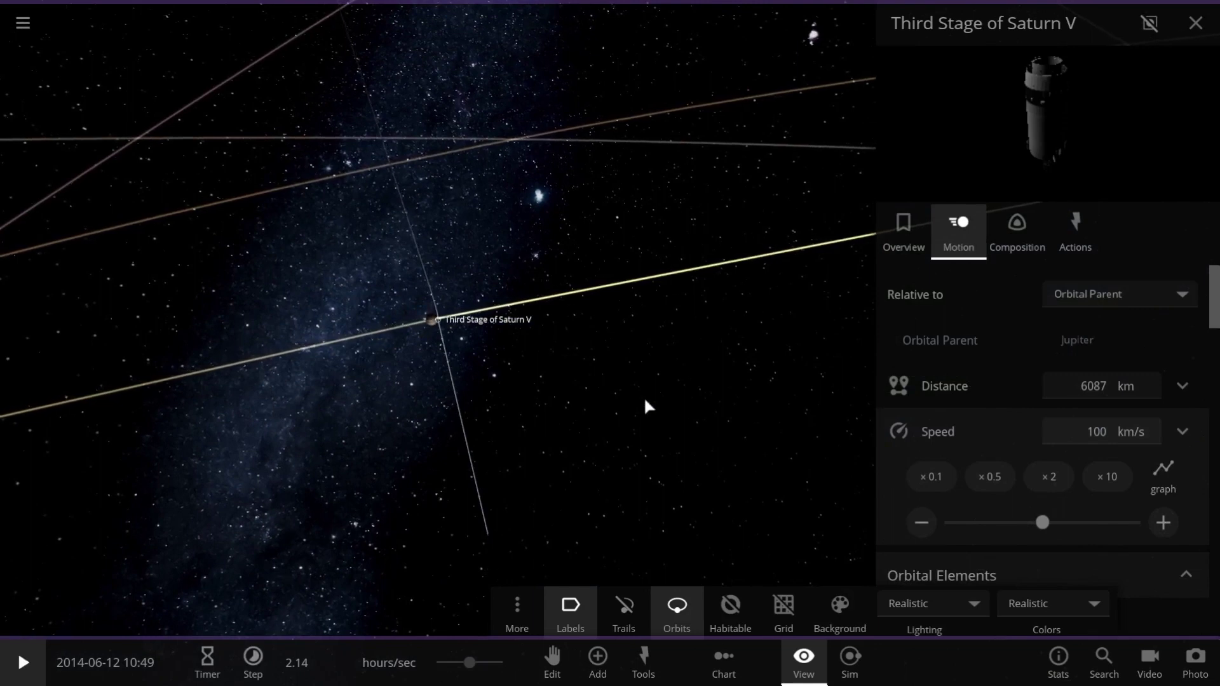
Set the rocket stage's speed to 25 km/s, inspect its path at Jupiter, and close the view options and properties
scroll(645, 400, "up", 4, "shift")
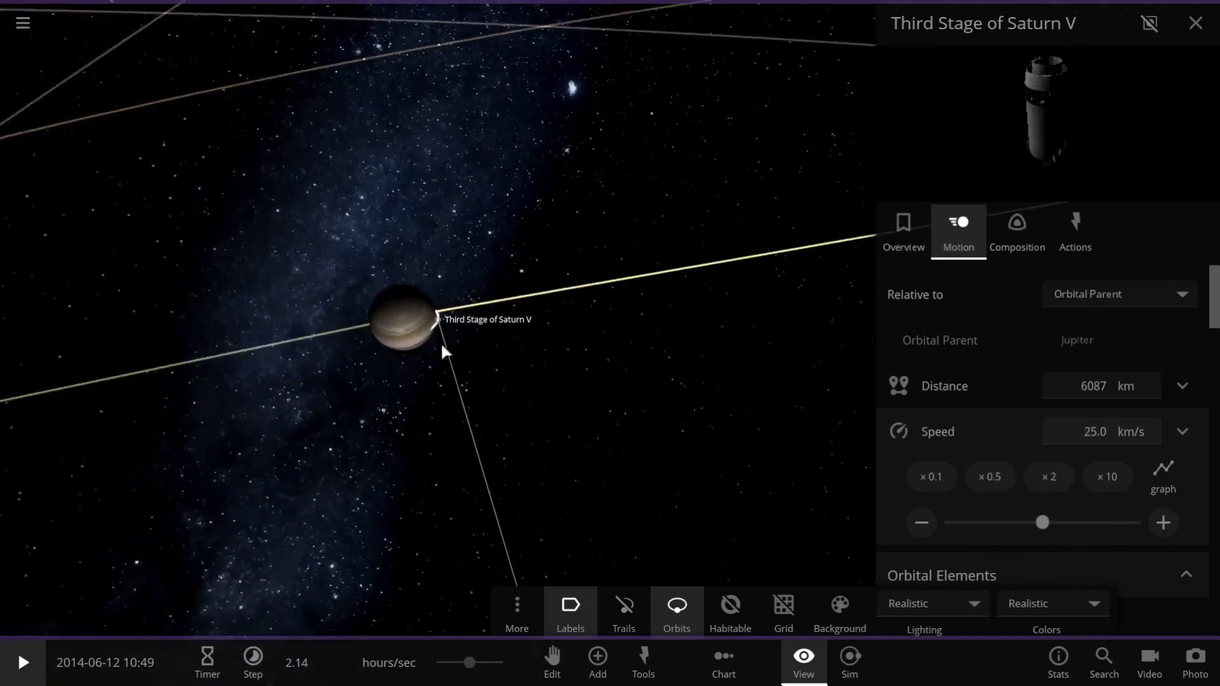
scroll(425, 330, "up", 5)
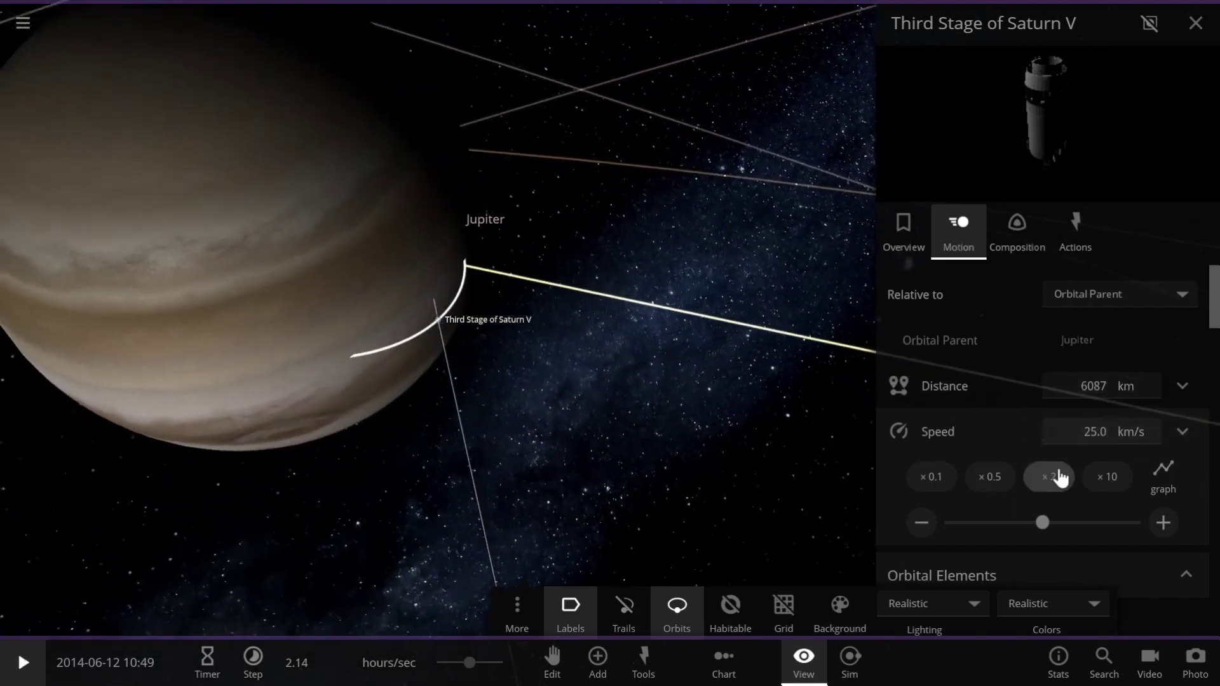
left_click(799, 664)
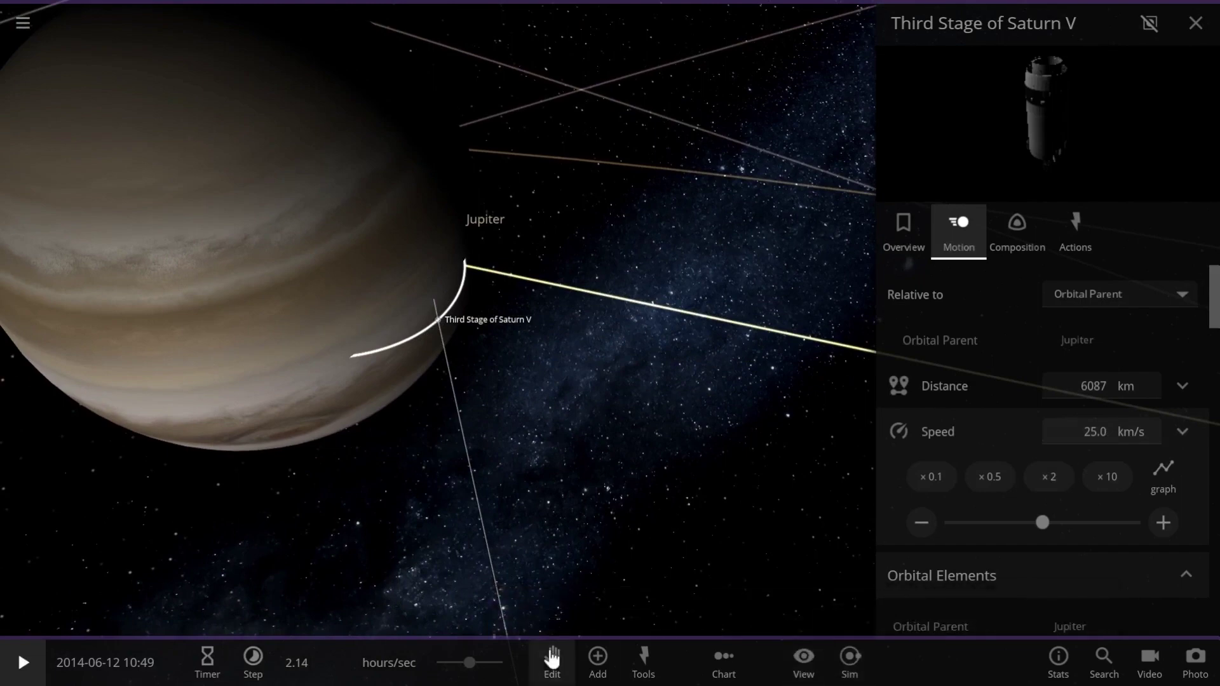
left_click(1190, 23)
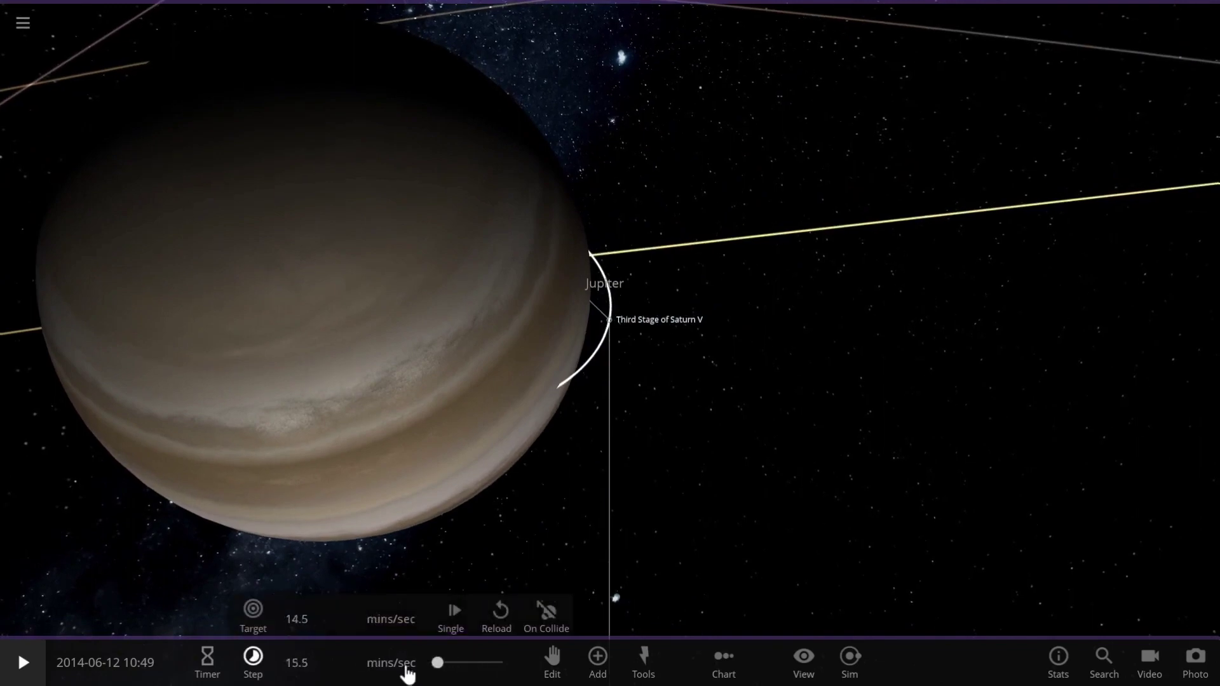
Run the simulation at about 15 mins/sec, focus on Jupiter and inspect the impact site on its dark side
left_click(22, 664)
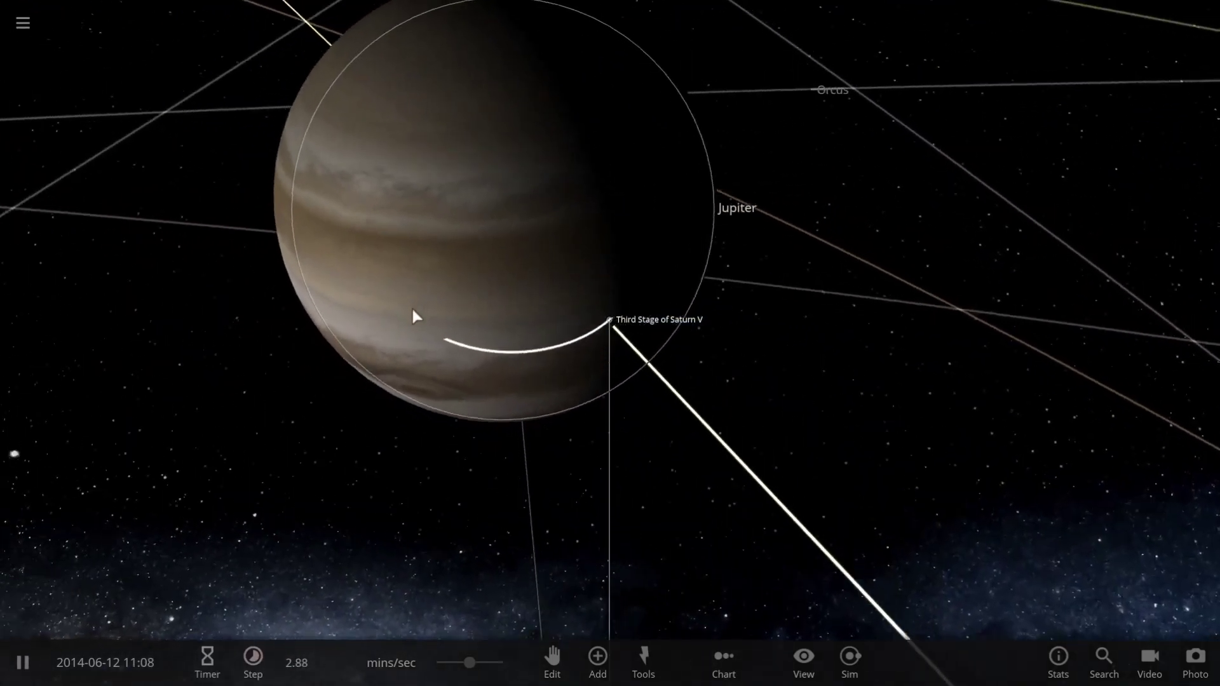
double_click(415, 315)
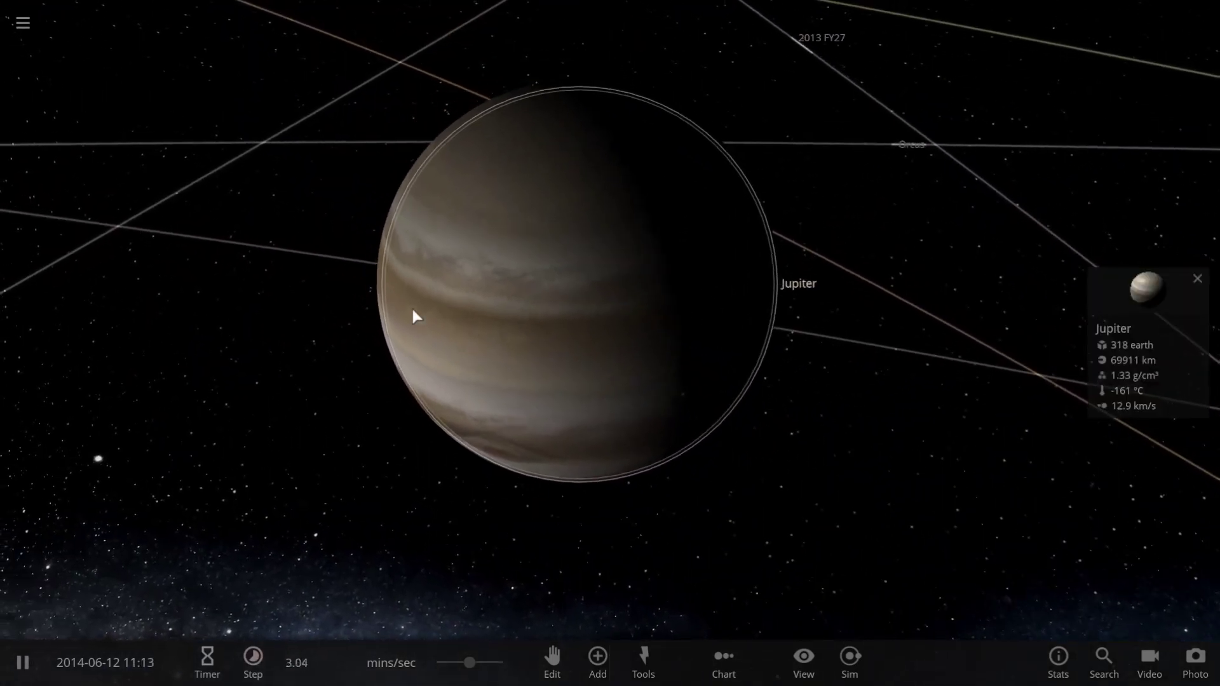
right_click_drag(634, 417, 520, 287)
scroll(596, 366, "up", 4)
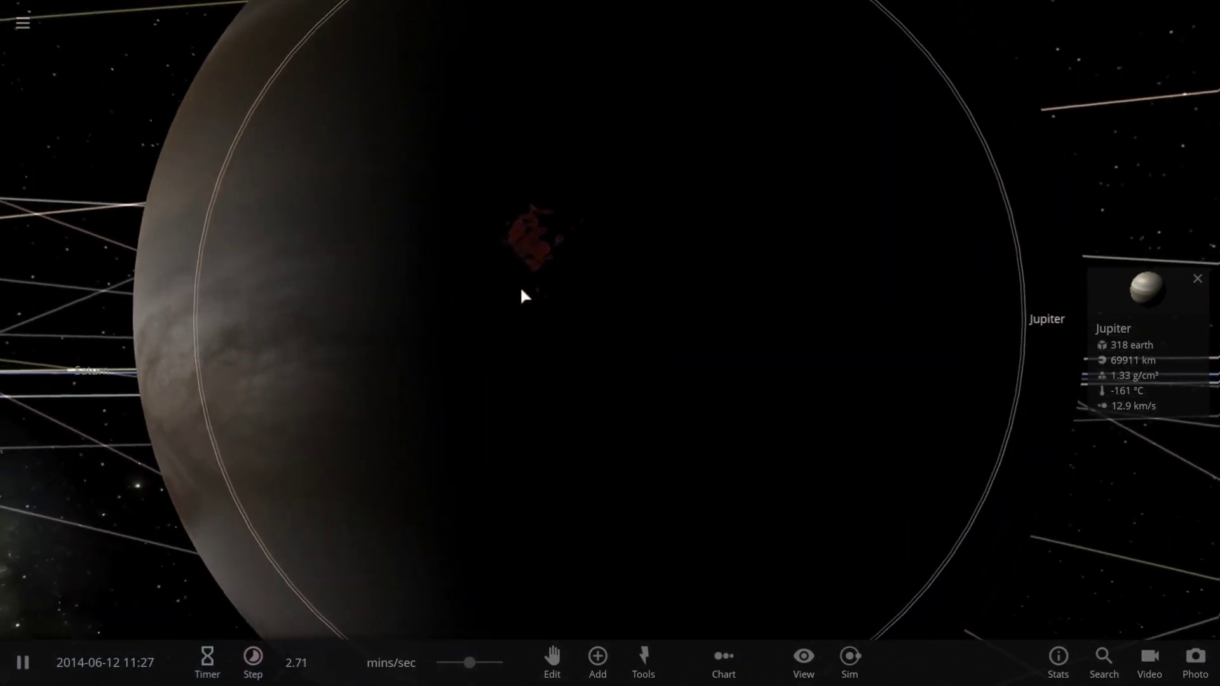
left_click_drag(580, 275, 487, 338)
right_click_drag(486, 326, 502, 295)
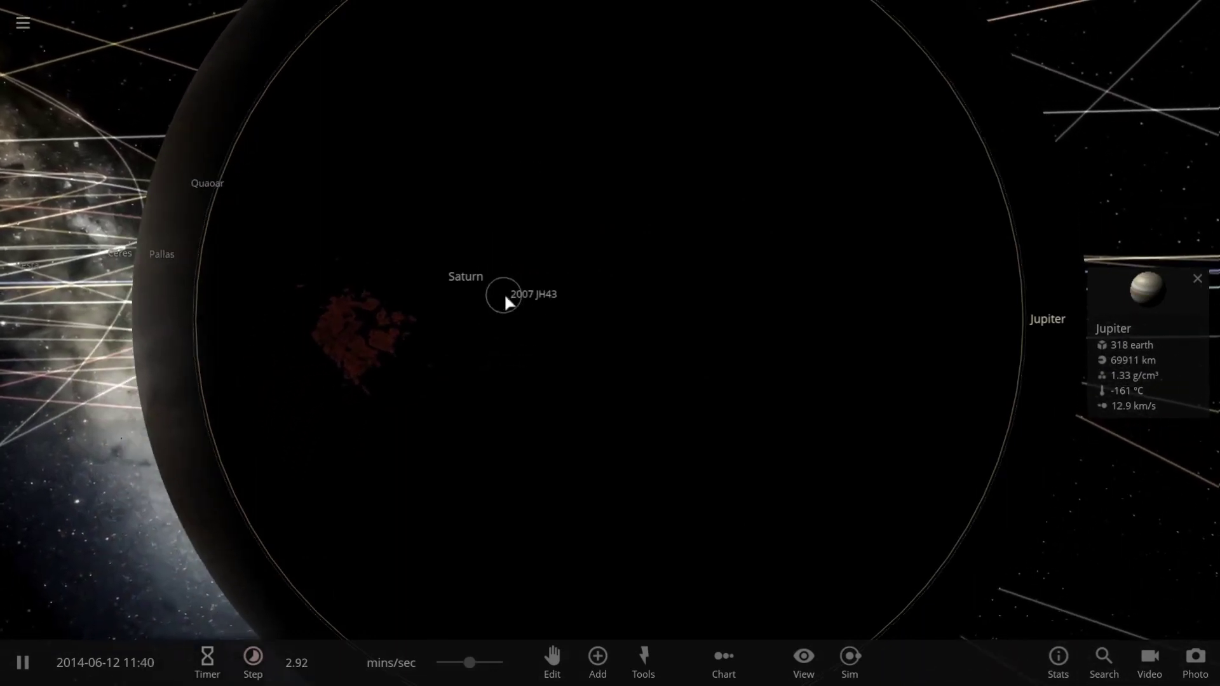
Speed up the running simulation and observe the whole of Jupiter from the dark side around to the sunlit side
scroll(505, 296, "down", 2)
key("space")
key("space")
scroll(504, 293, "down", 3)
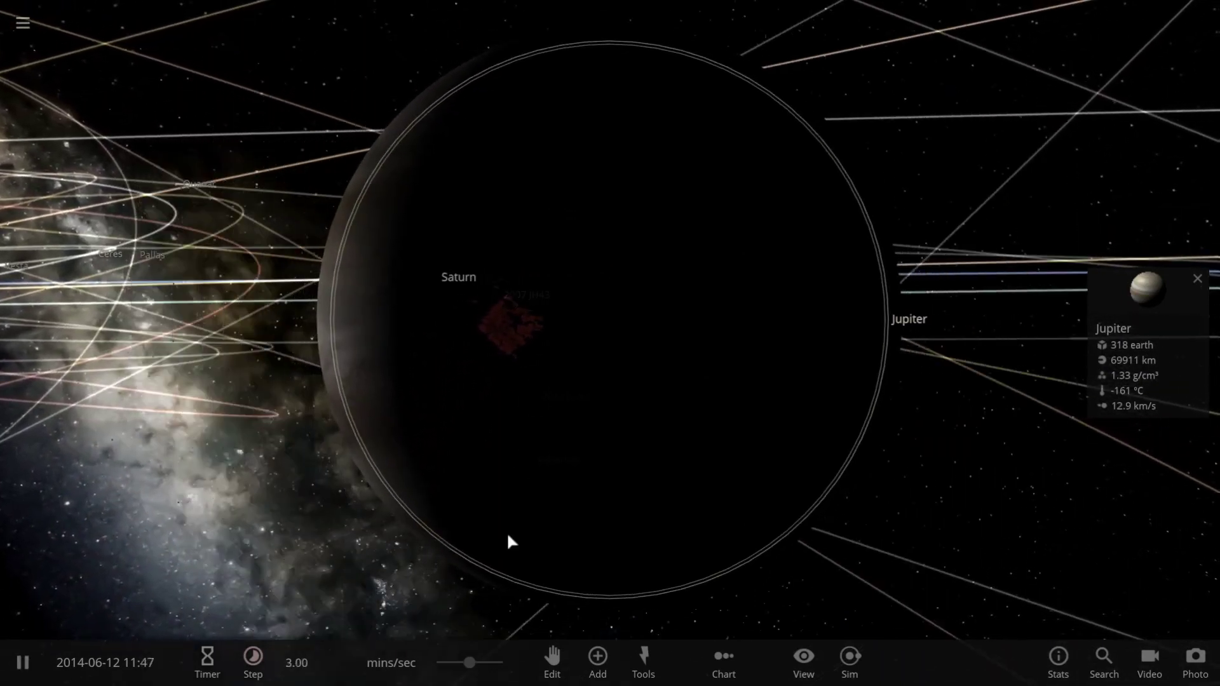
scroll(506, 531, "down", 2)
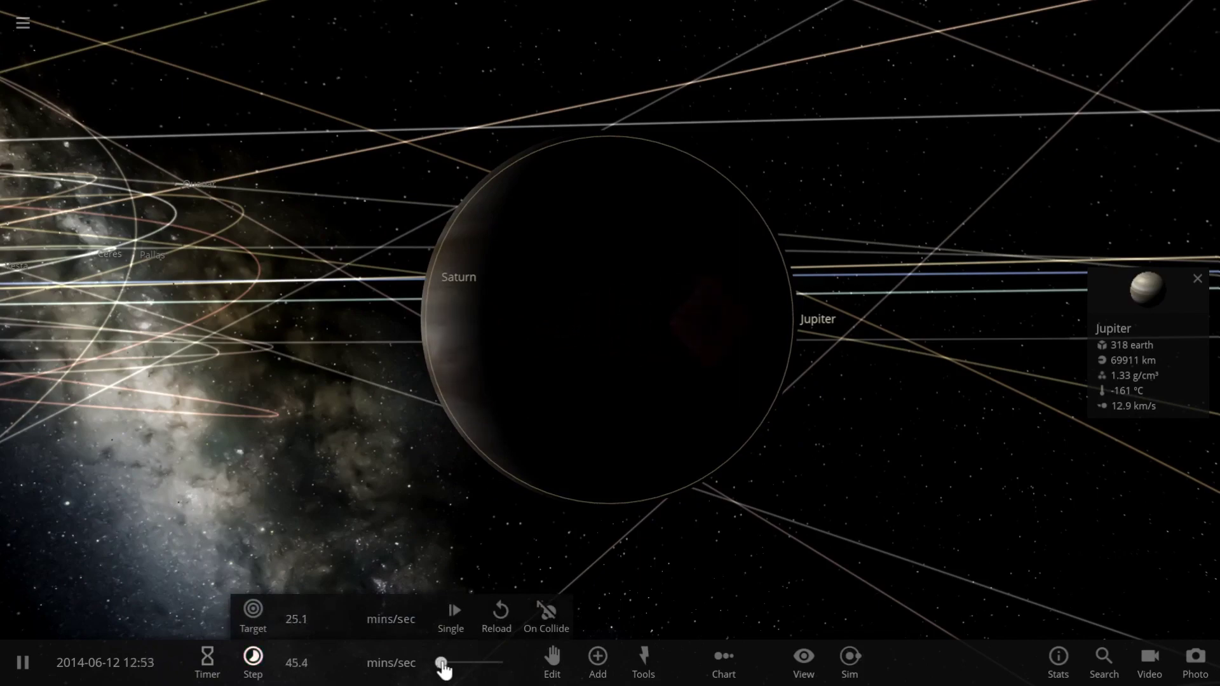
left_click_drag(546, 495, 903, 507)
left_click_drag(542, 438, 659, 441)
scroll(659, 441, "down", 3)
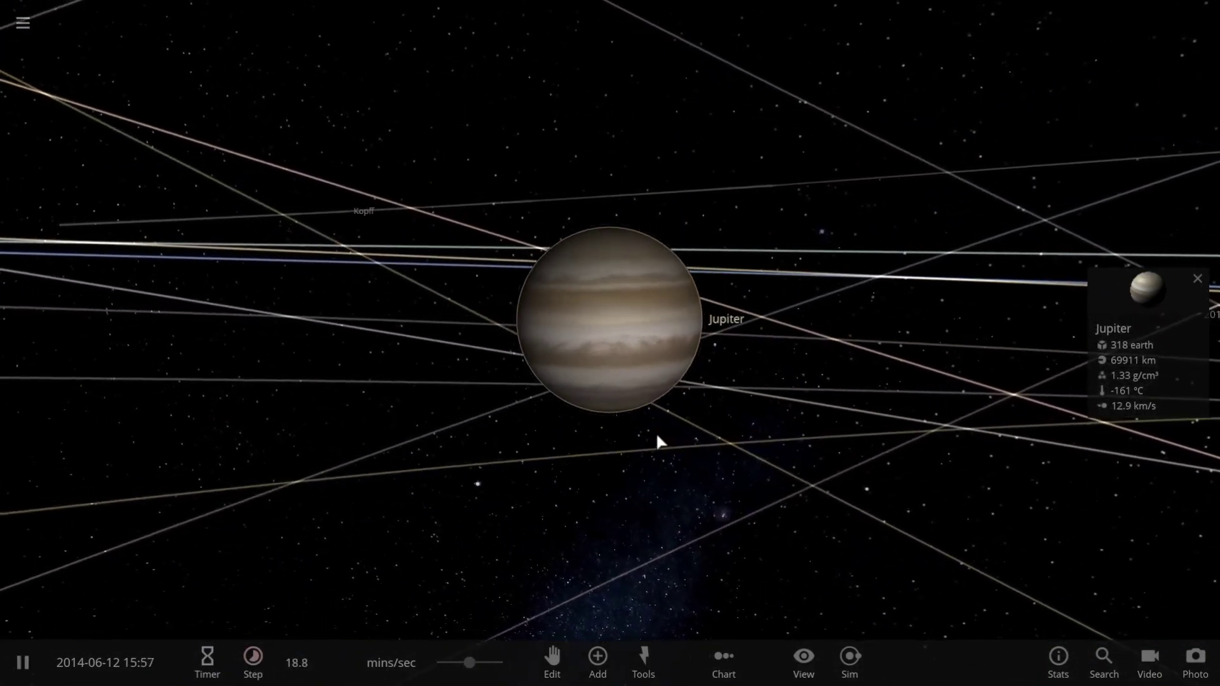